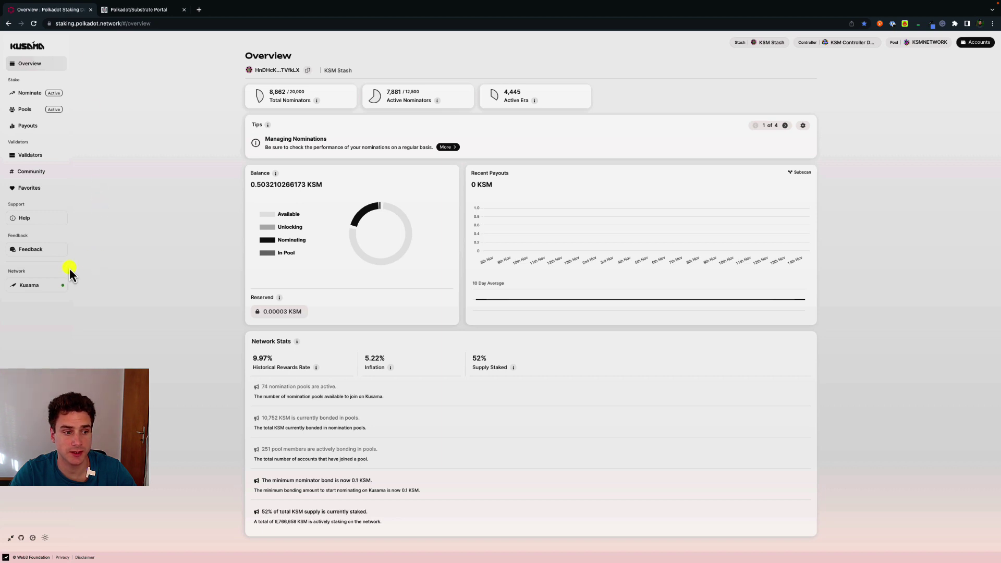
# - Review the selectable networks and connection types, leaving Kusama over RPC selected
pyautogui.click(36, 285)
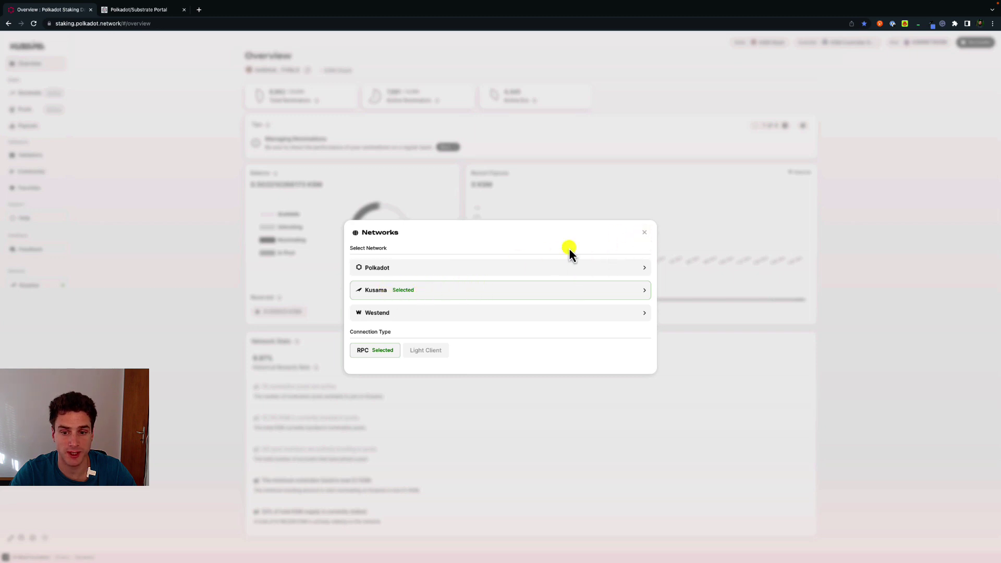
pyautogui.click(645, 234)
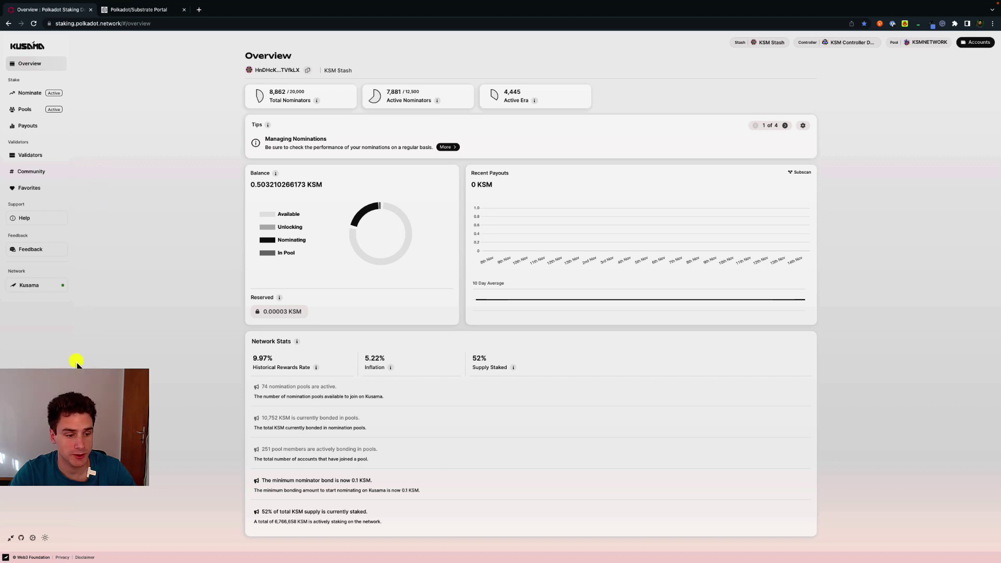
# - Switch the dashboard to the dark theme and back to the light theme
pyautogui.click(45, 538)
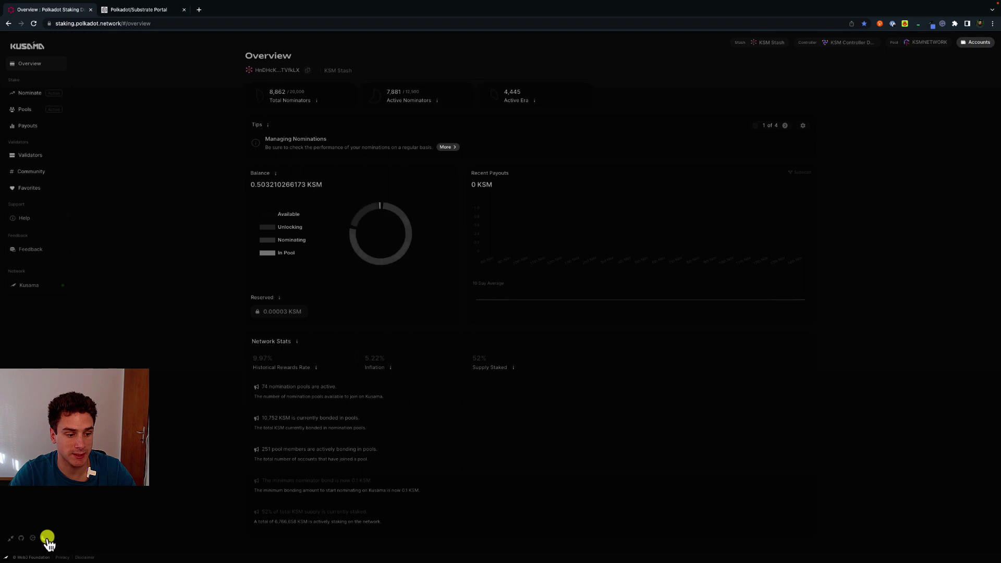
pyautogui.click(45, 538)
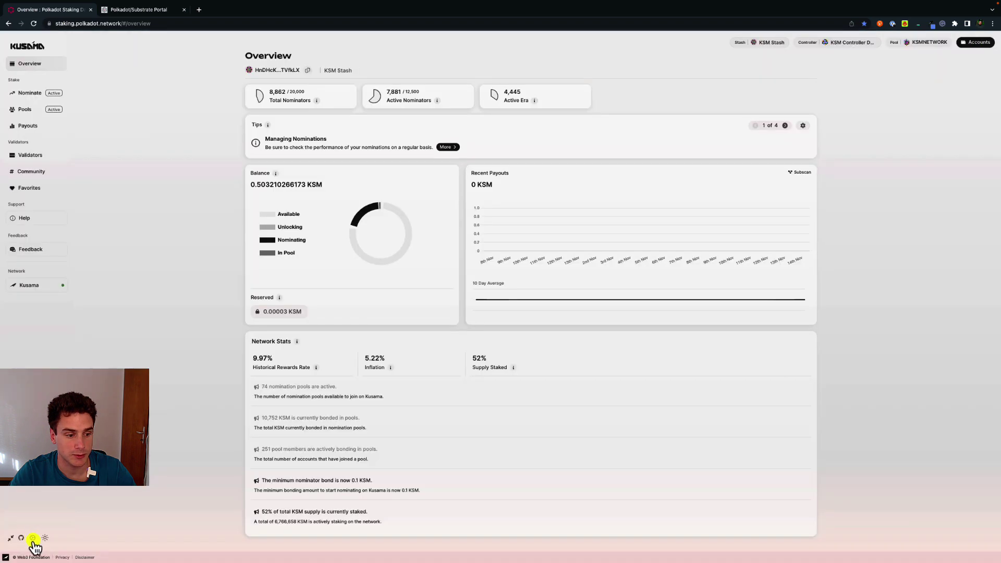
# - Disable the Subscan API and Dashboard Tips in the settings, and check the Payouts page
pyautogui.click(32, 539)
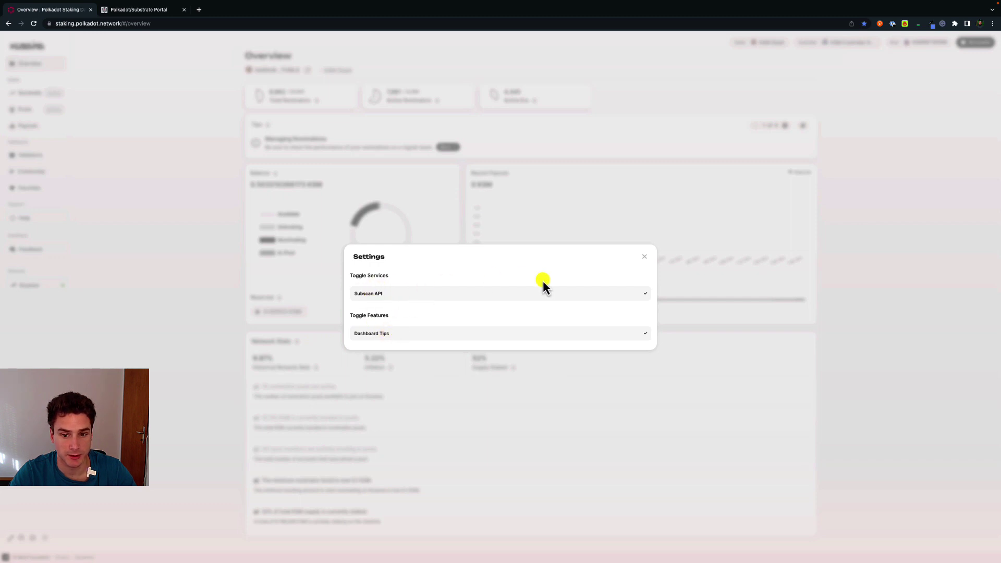
pyautogui.click(390, 126)
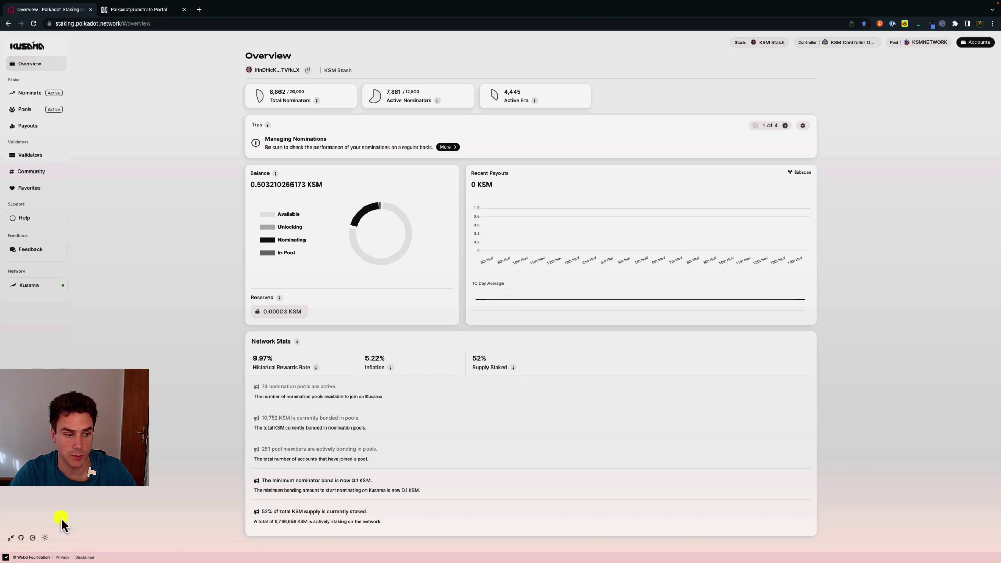
pyautogui.click(32, 539)
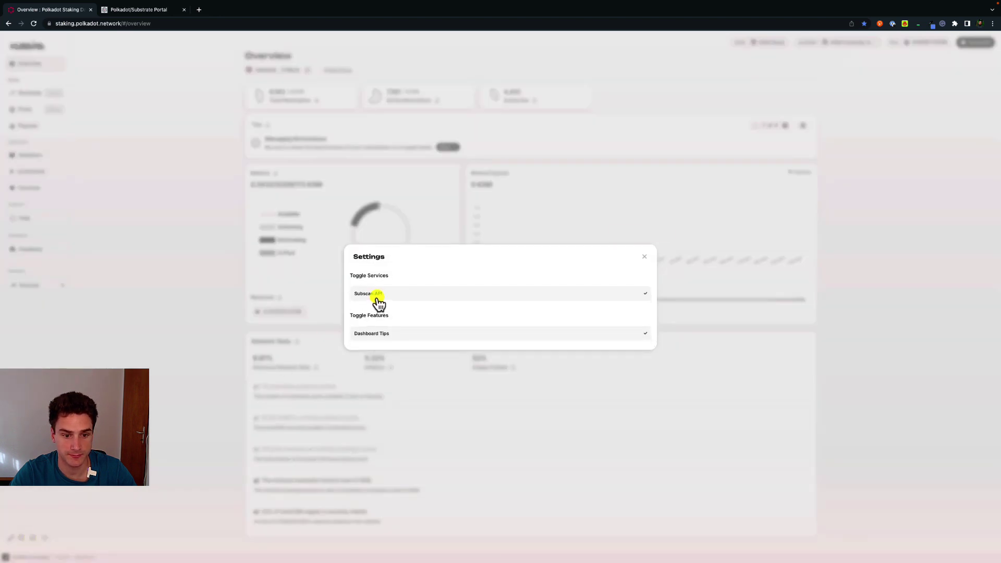
pyautogui.click(389, 338)
pyautogui.click(645, 257)
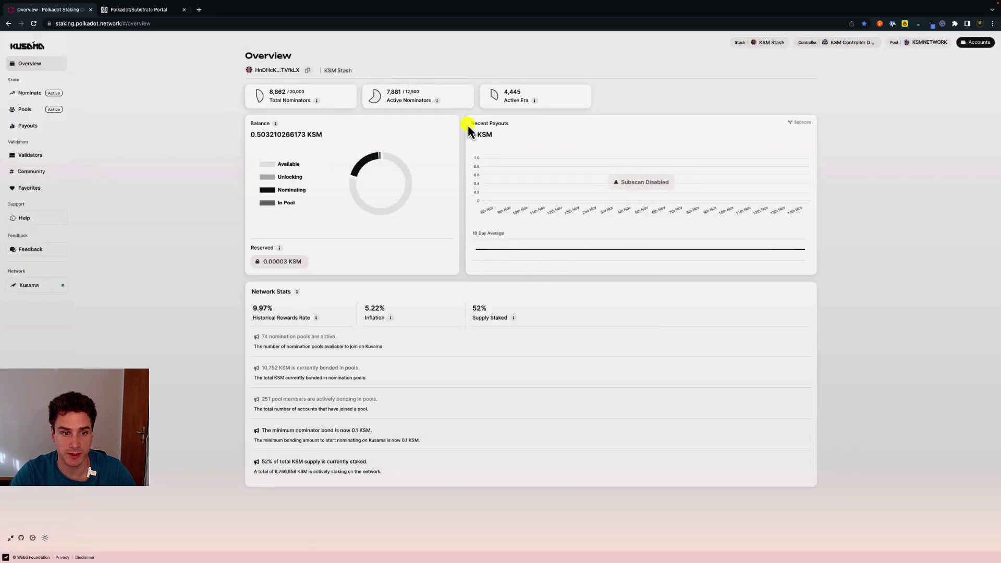
pyautogui.click(29, 128)
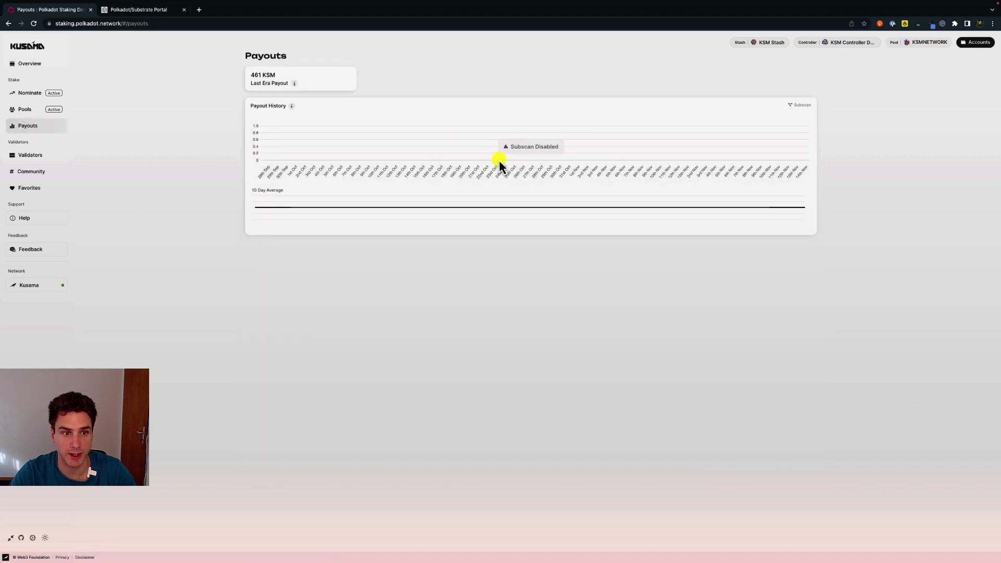
# - Re-enable the Subscan API service and the Dashboard Tips feature
pyautogui.click(32, 538)
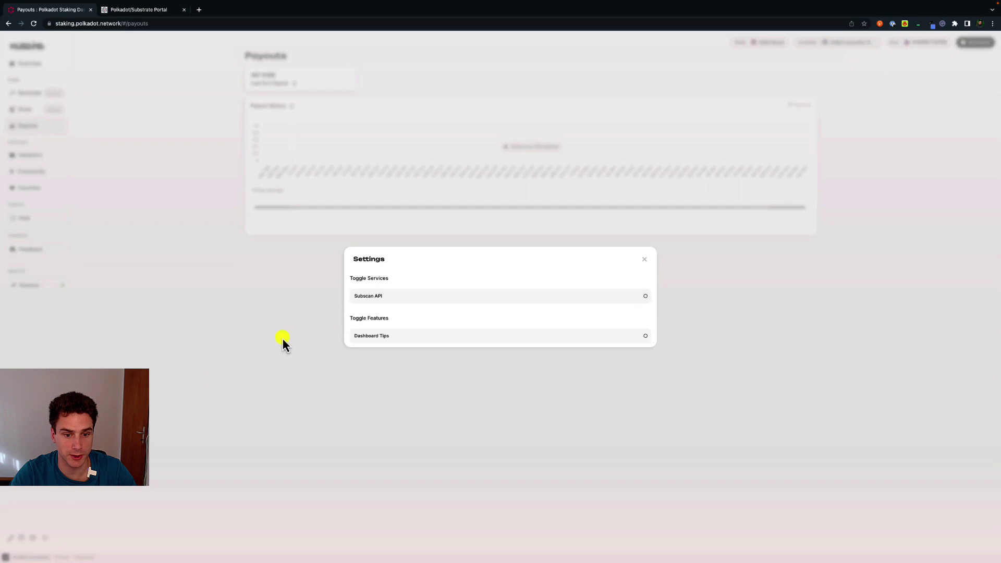
pyautogui.click(389, 294)
pyautogui.click(413, 336)
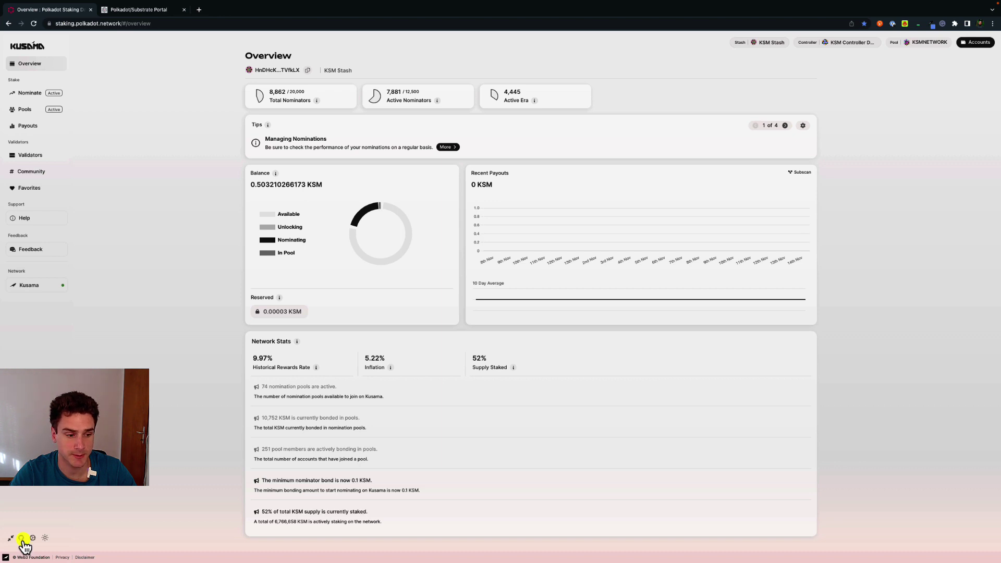
# - Collapse the navigation sidebar to its compact form and expand it again
pyautogui.click(11, 538)
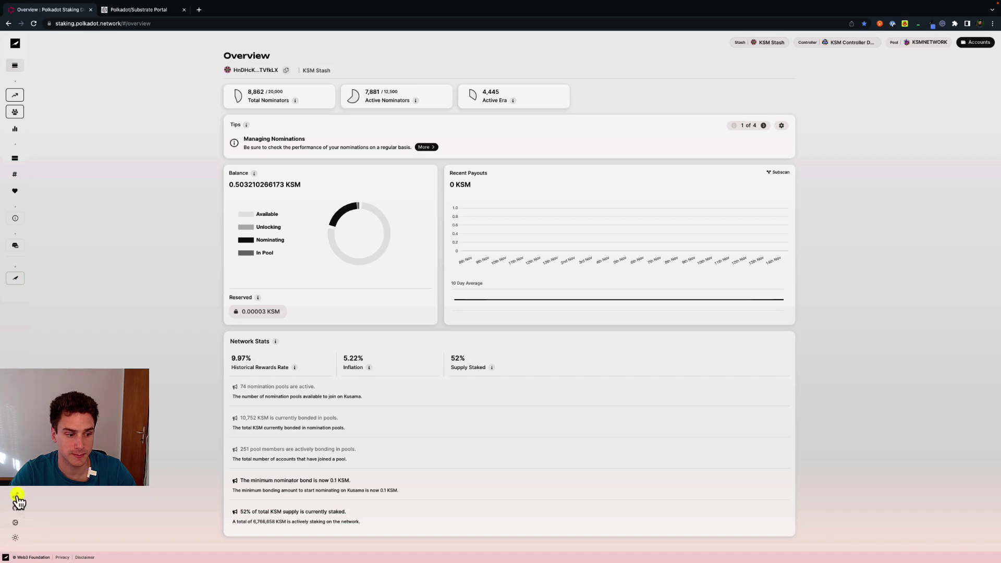
pyautogui.click(19, 506)
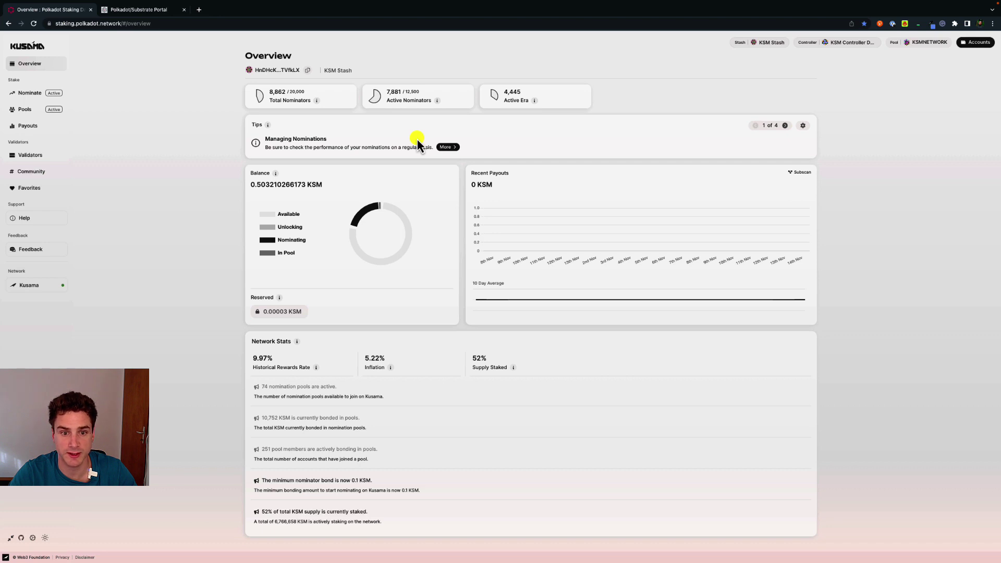
# - Read through the overview's tips up to Measuring Validator Performance, and inspect the balance breakdown chart
pyautogui.click(785, 125)
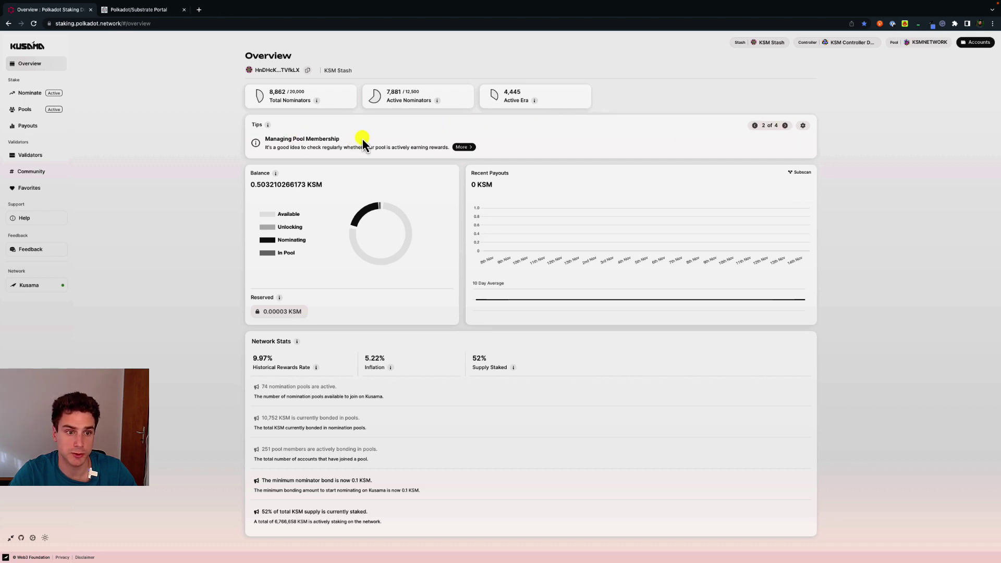
pyautogui.click(786, 126)
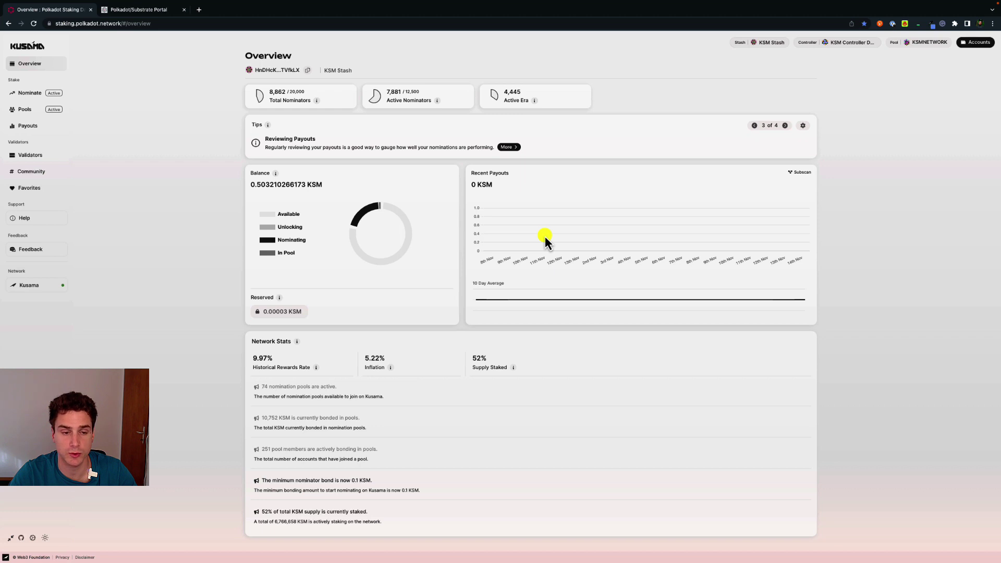
pyautogui.click(785, 125)
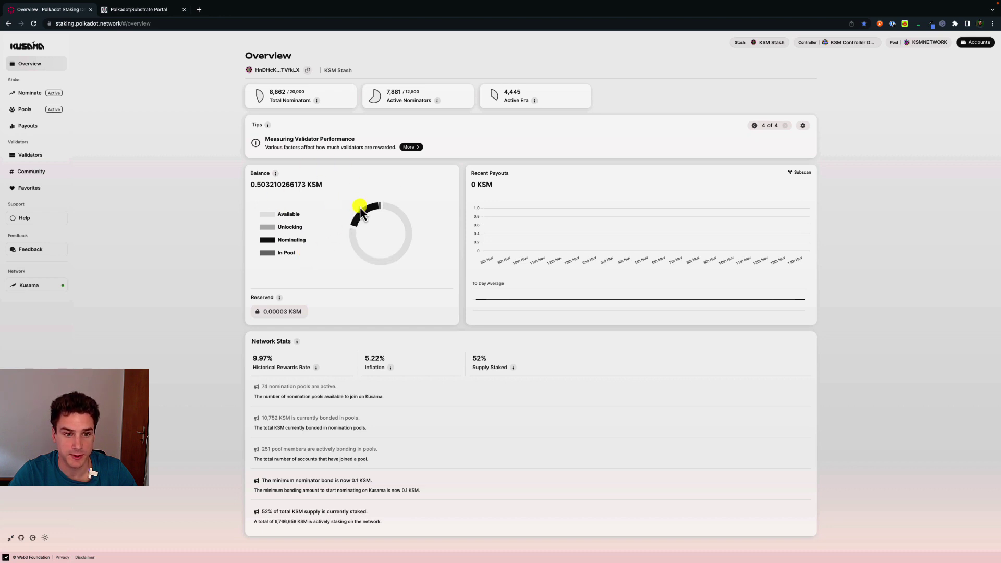
pyautogui.moveTo(367, 215)
pyautogui.moveTo(409, 228)
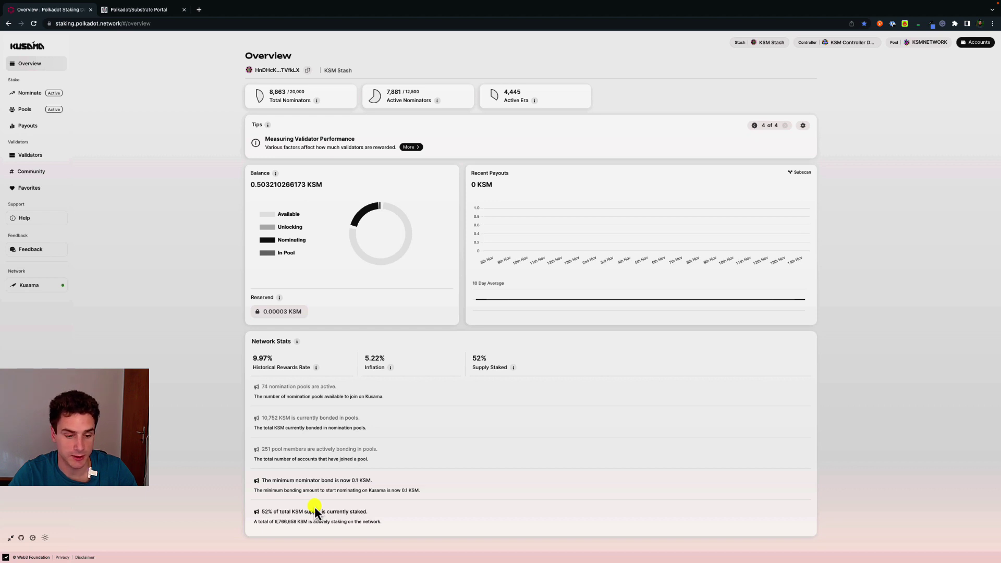
# - Review the account's nominations, including the validator metrics and recent era points of Rhodus.Capital / 15, and its bonded funds
pyautogui.click(42, 95)
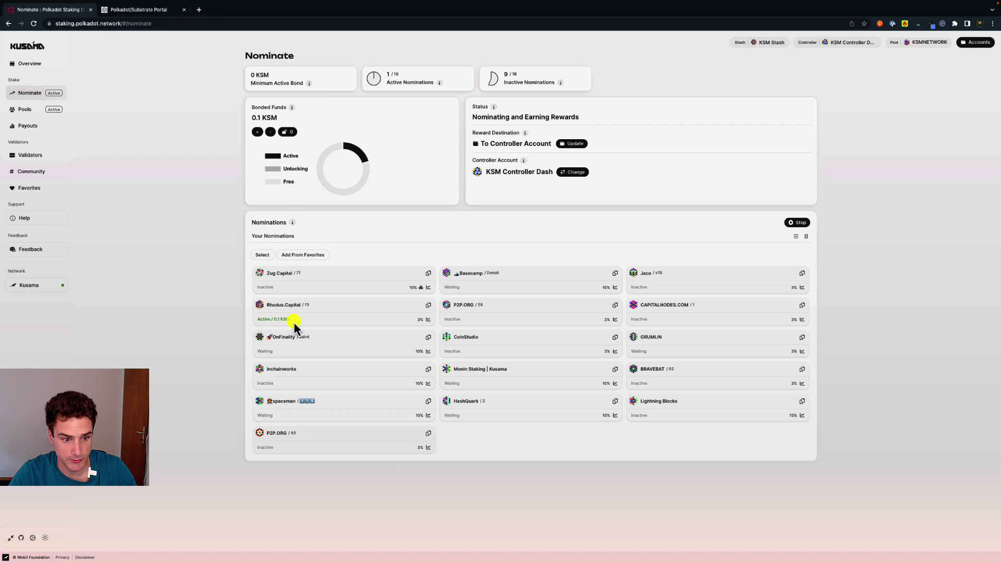
pyautogui.moveTo(292, 322); pyautogui.dragTo(274, 320)
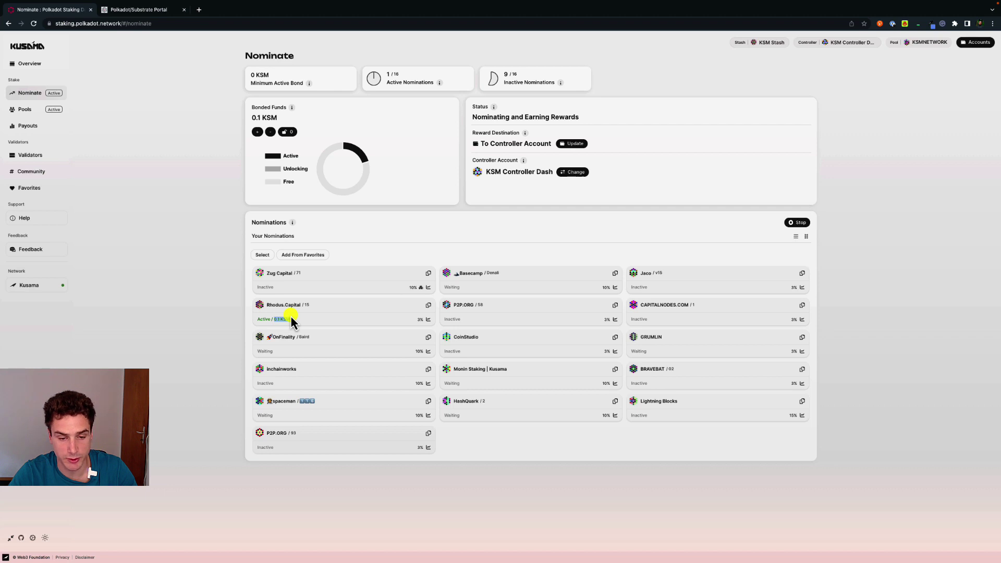
pyautogui.click(429, 319)
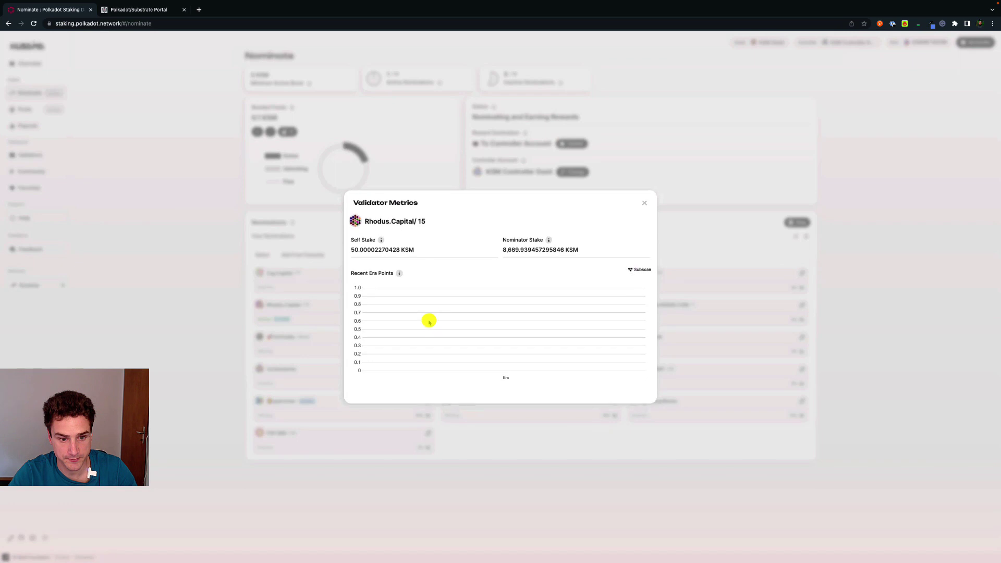
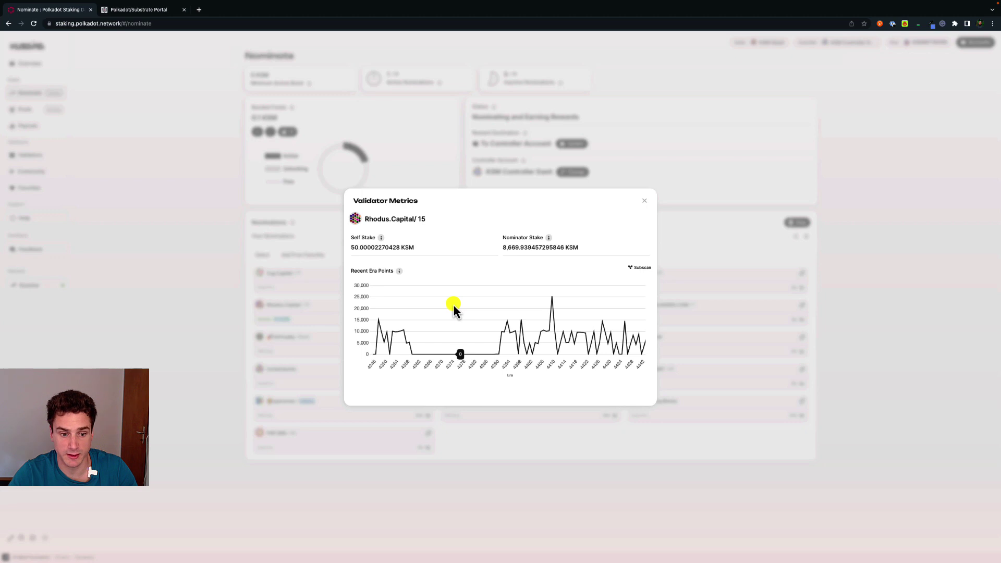
pyautogui.press('Escape')
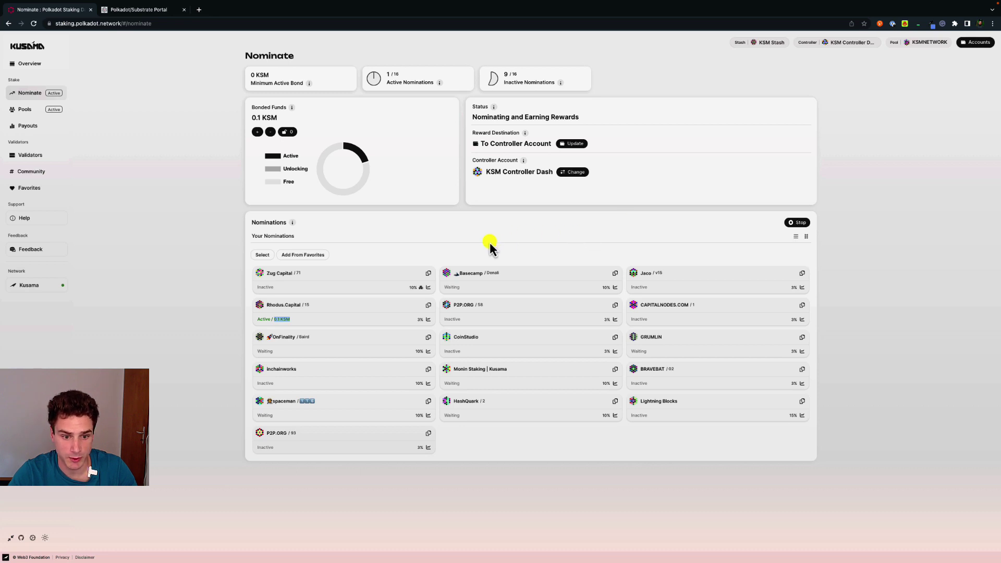
pyautogui.moveTo(421, 292)
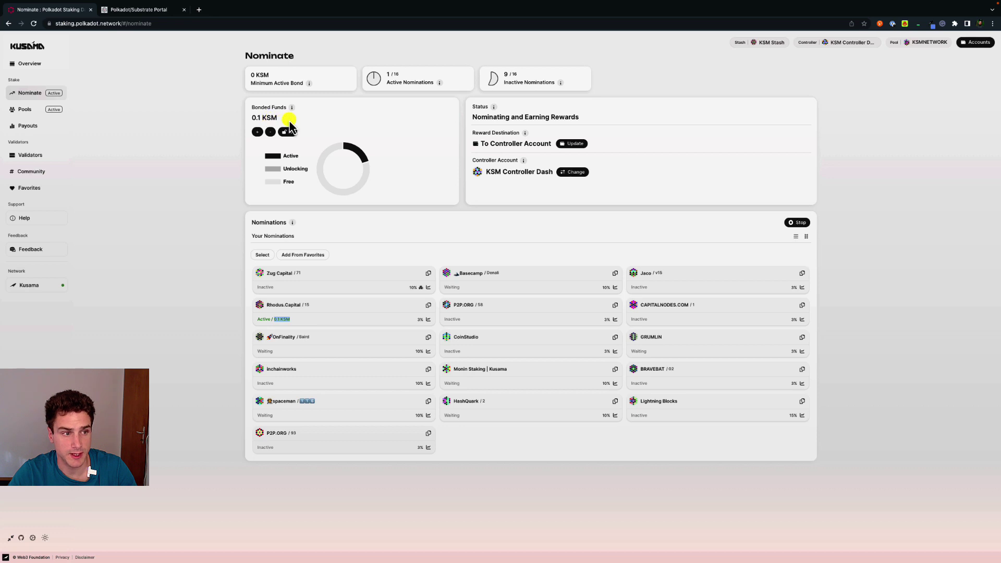
pyautogui.moveTo(352, 149)
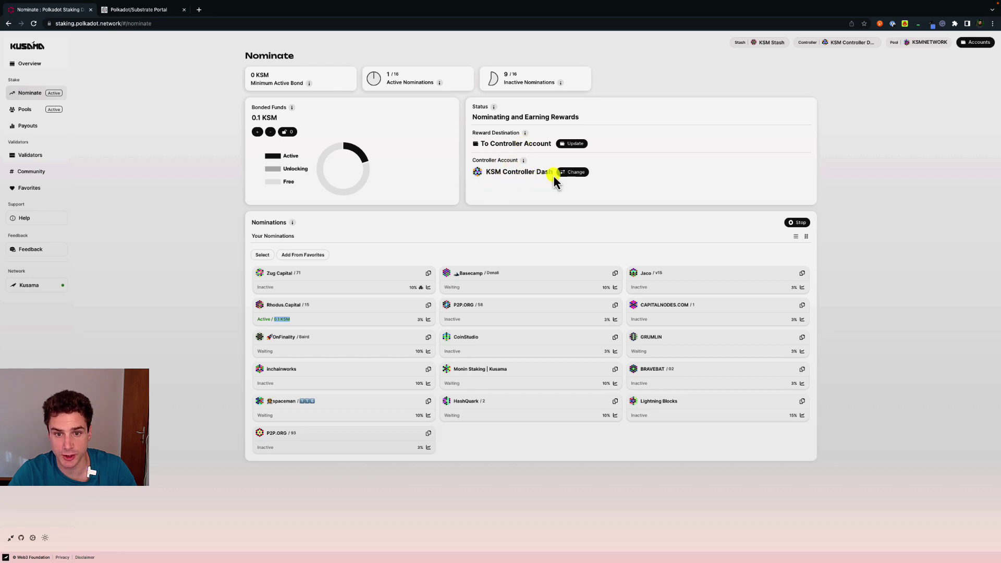
# - Switch the nominations to the single-column list layout and back to the grid layout
pyautogui.click(796, 237)
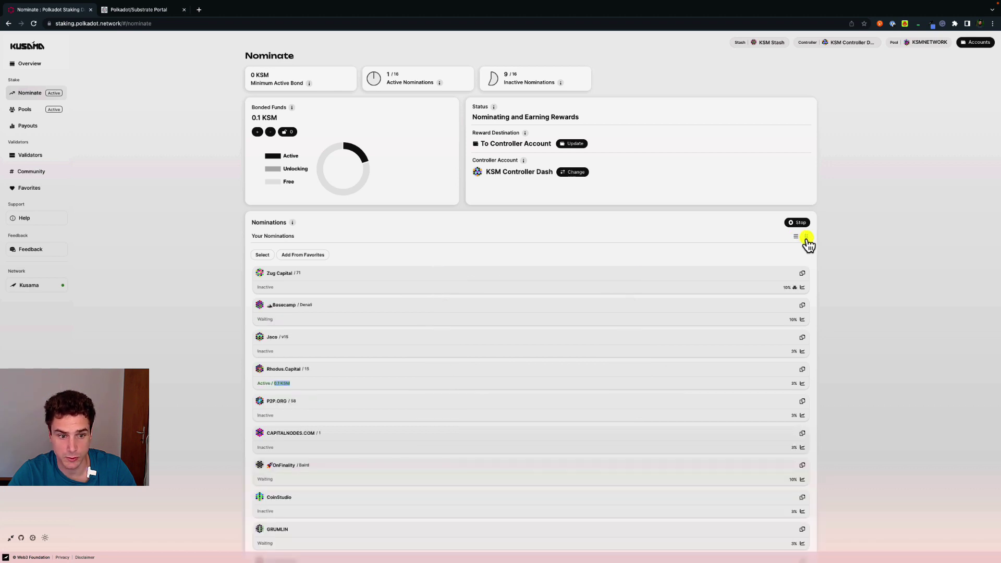
pyautogui.click(805, 237)
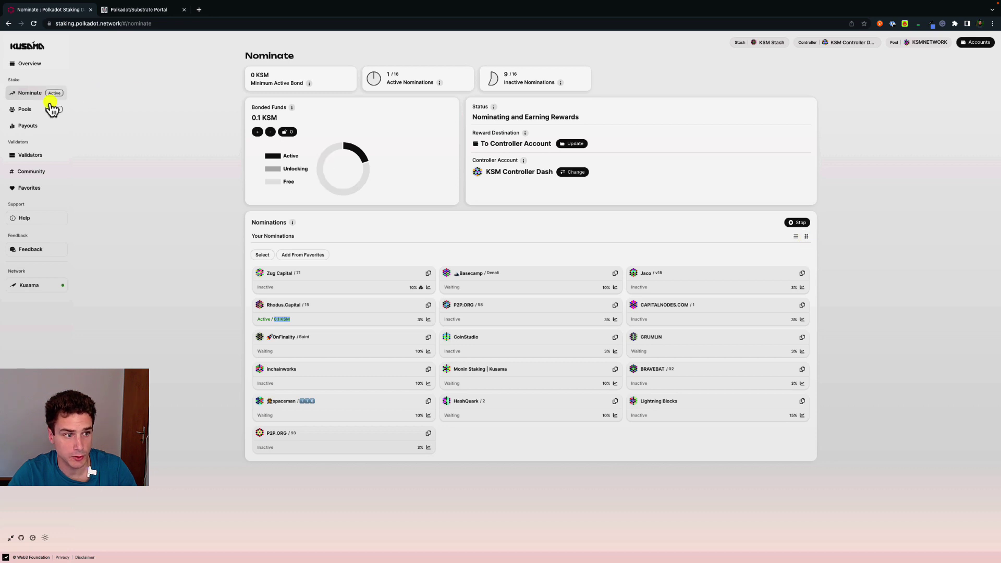
# - Review the joined pool's bonded funds, nominations, roles and stats on the Pools page, and list the pool's members
pyautogui.click(28, 113)
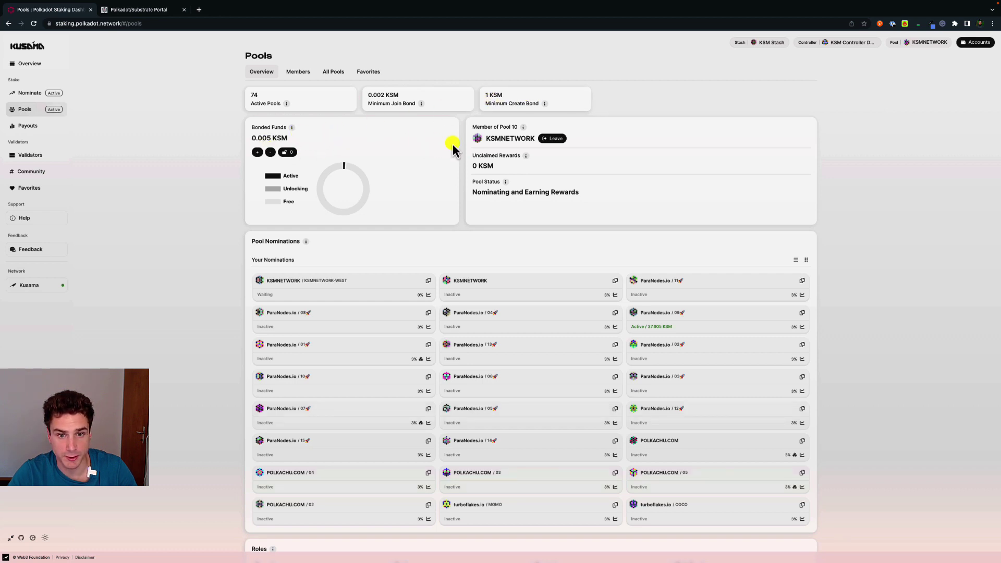
pyautogui.moveTo(345, 169)
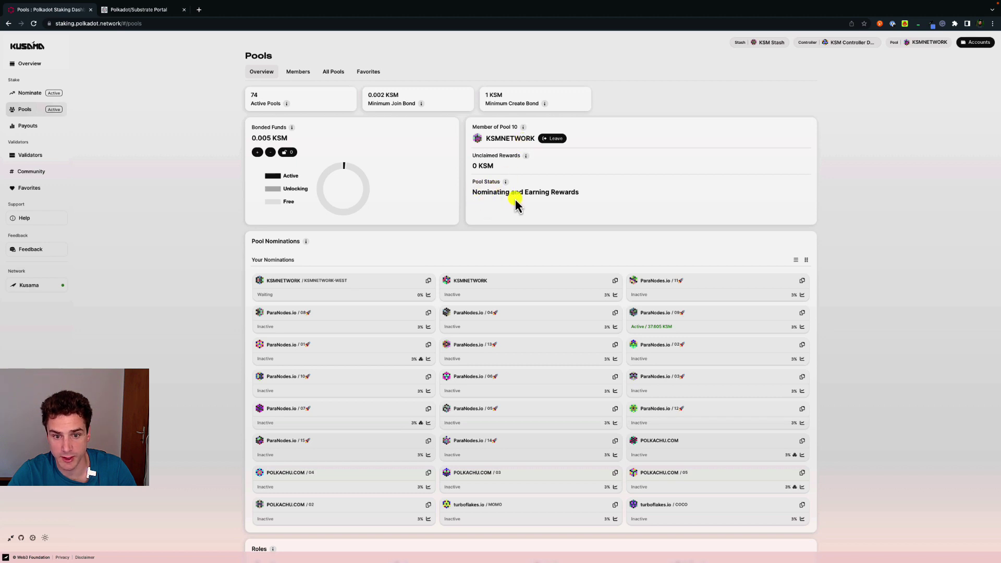
pyautogui.scroll(-3, 505, 188)
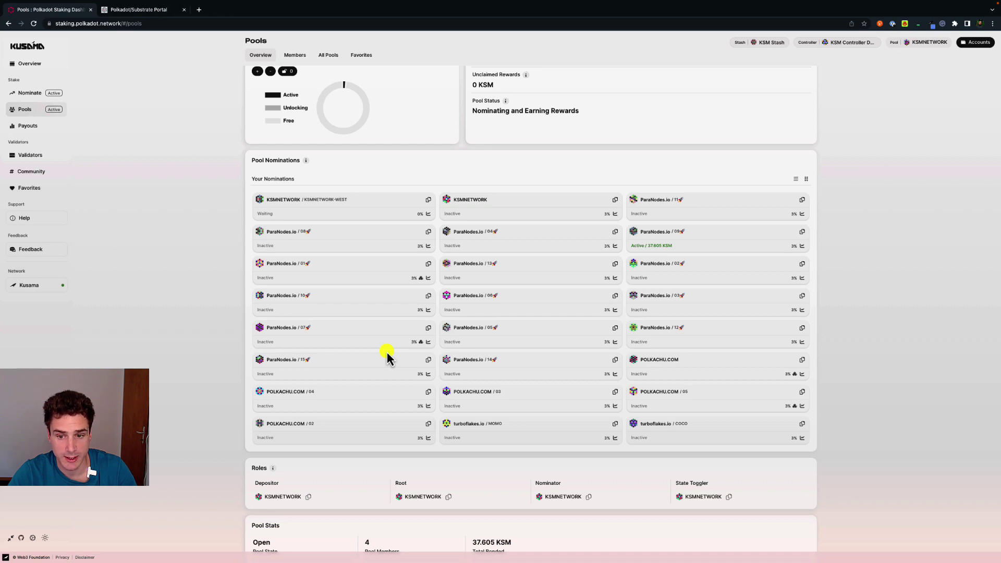
pyautogui.scroll(-1, 387, 356)
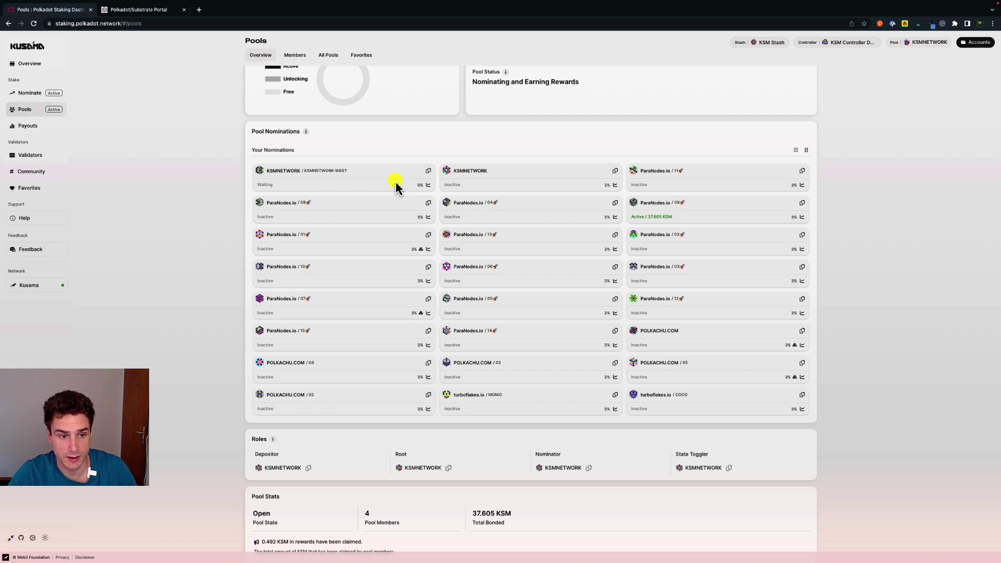
pyautogui.scroll(-2, 317, 396)
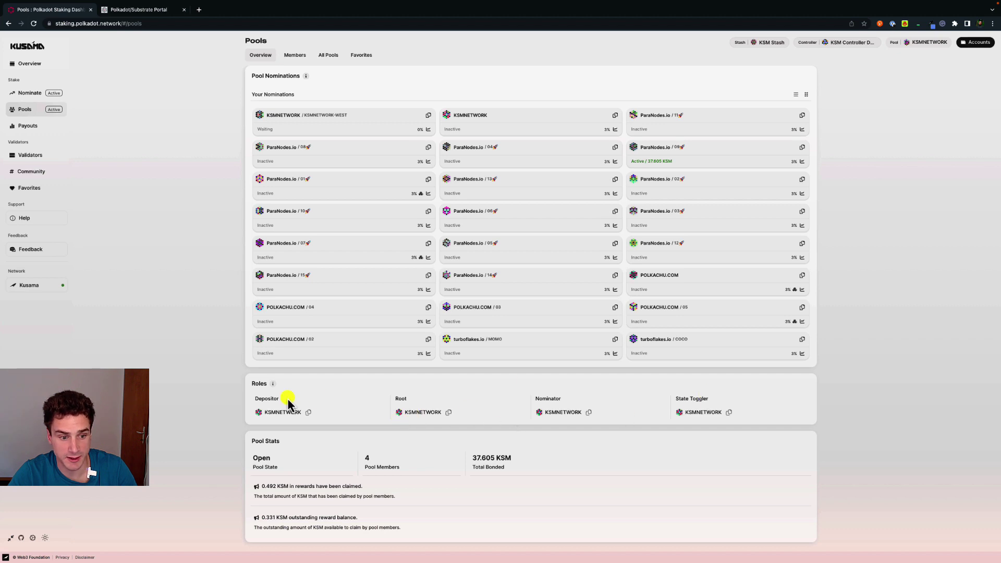
pyautogui.scroll(2, 288, 404)
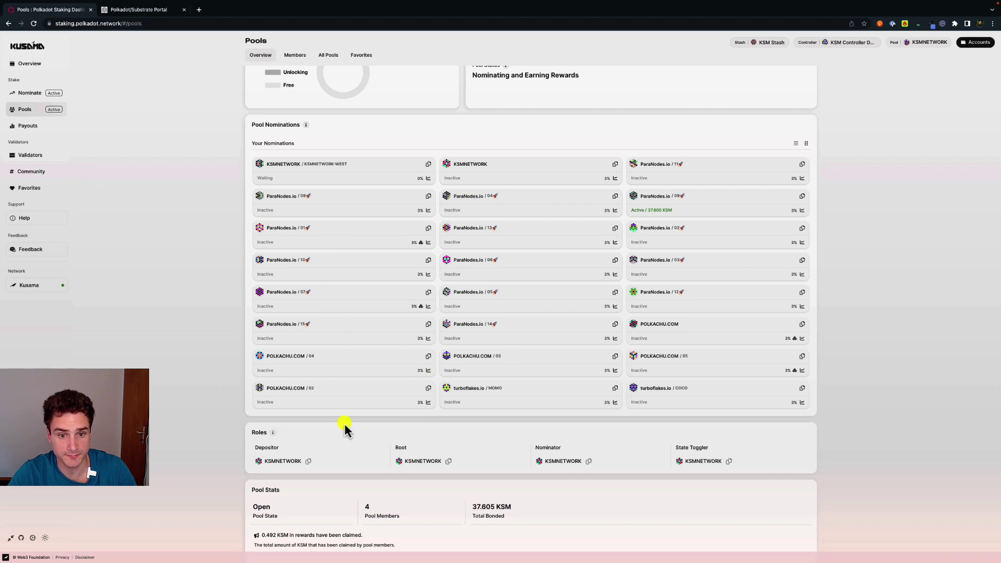
pyautogui.scroll(-2, 313, 440)
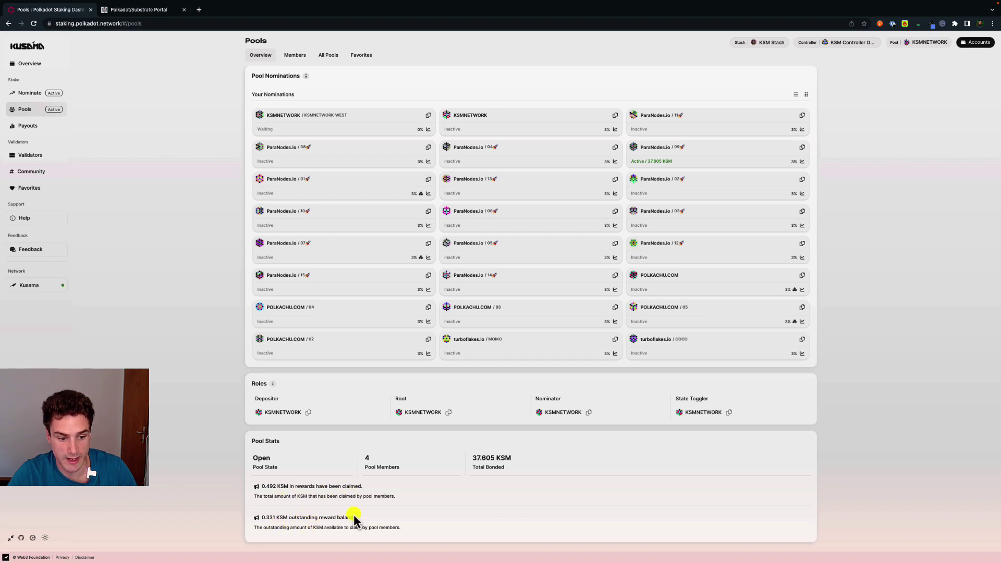
pyautogui.scroll(3, 306, 261)
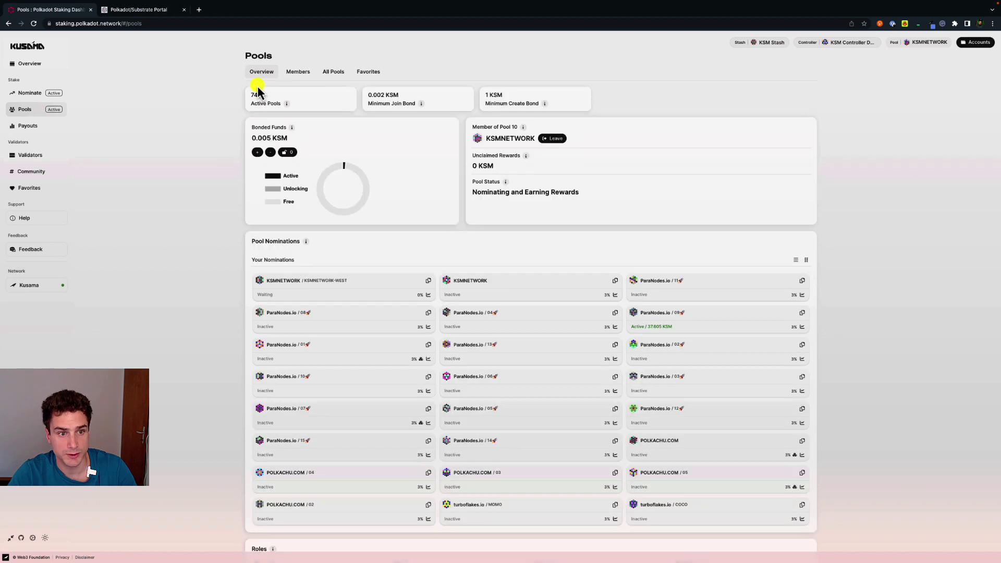
pyautogui.click(300, 76)
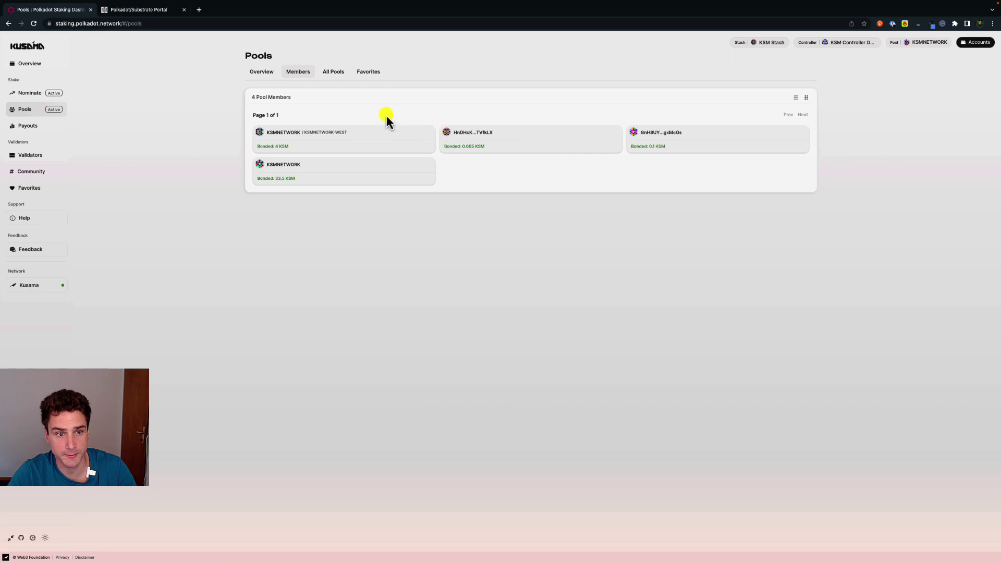
# - Review the list of all active pools and the account's pool membership, and view the Polkachu Staking Pool's nominations
pyautogui.click(335, 73)
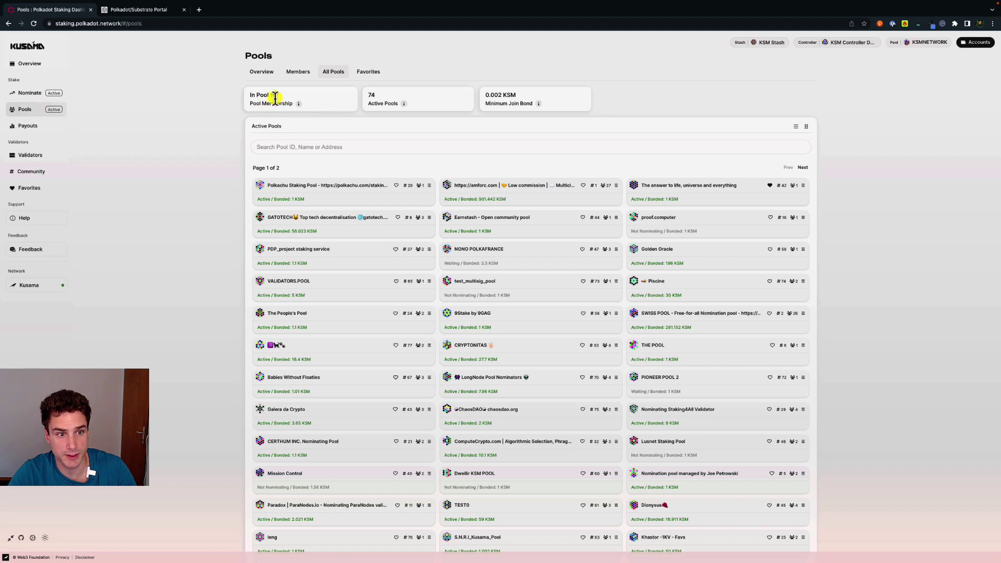
pyautogui.moveTo(278, 96); pyautogui.dragTo(255, 95)
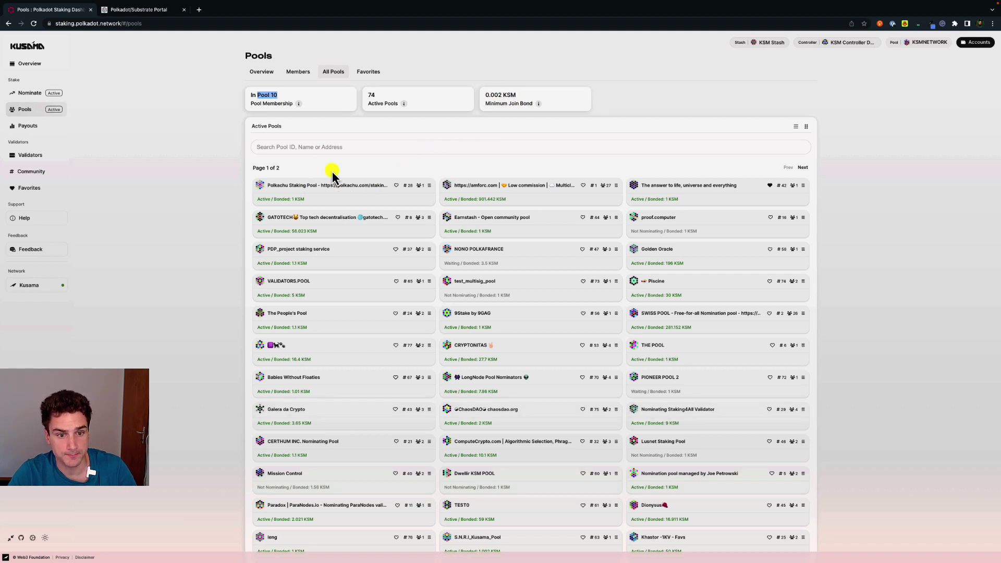
pyautogui.click(429, 185)
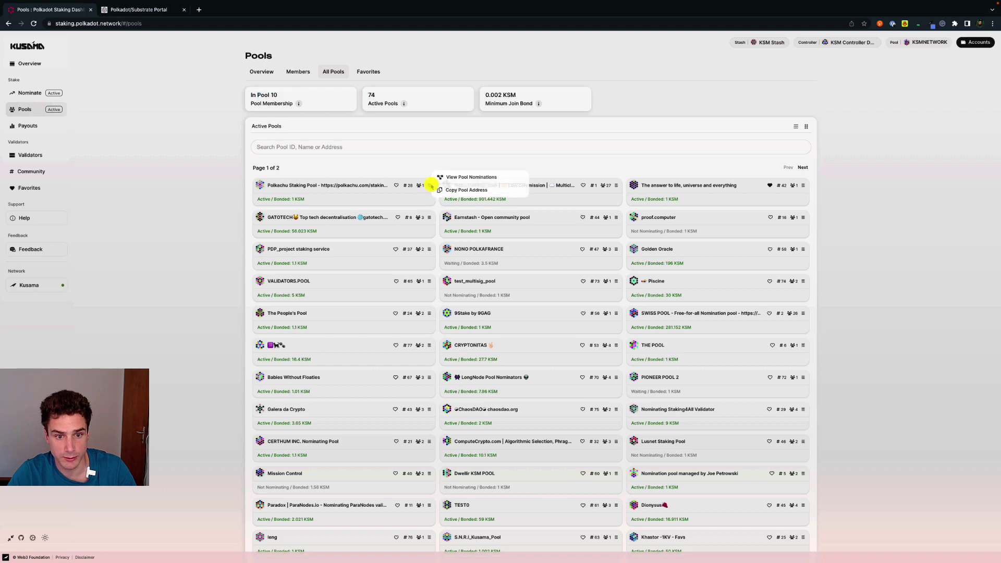
pyautogui.click(461, 179)
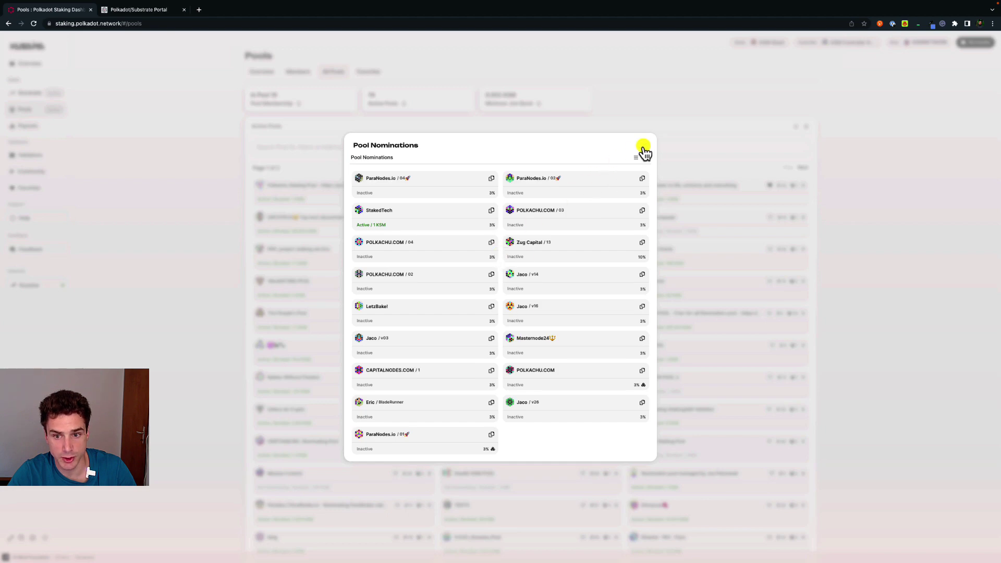
# - Close the pool nominations, add the Polkachu Staking Pool to the favorite pools, and check the pool favorites list
pyautogui.click(628, 150)
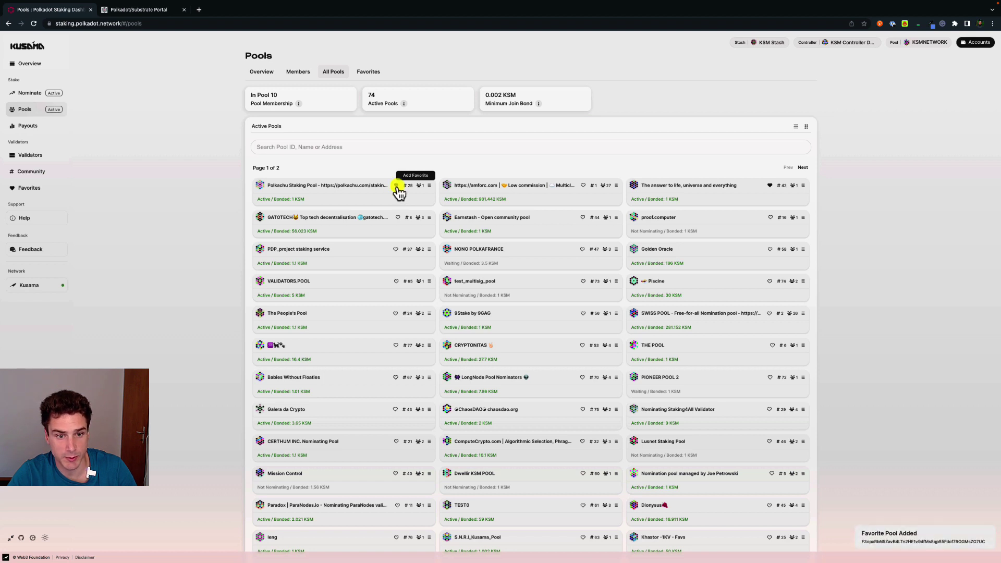
pyautogui.click(370, 72)
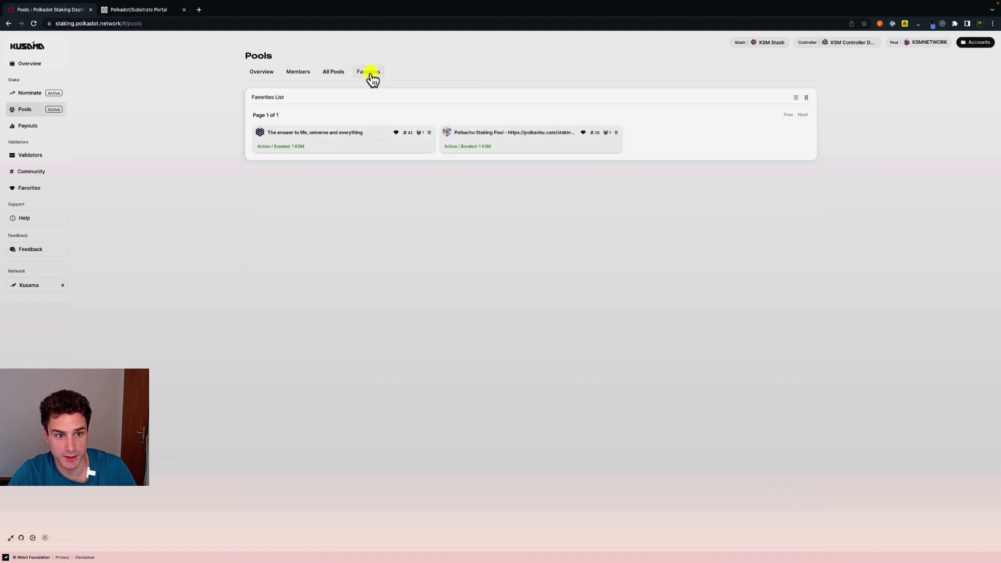
pyautogui.click(261, 72)
# - Check the payout history, and switch the Active Low Commission order on and off in the network validators list
pyautogui.click(28, 126)
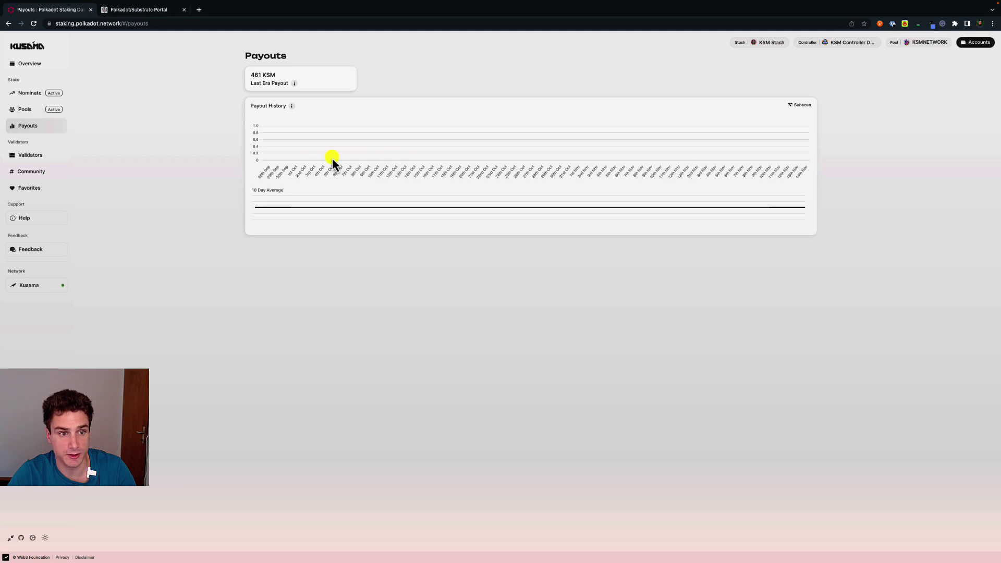
pyautogui.click(33, 160)
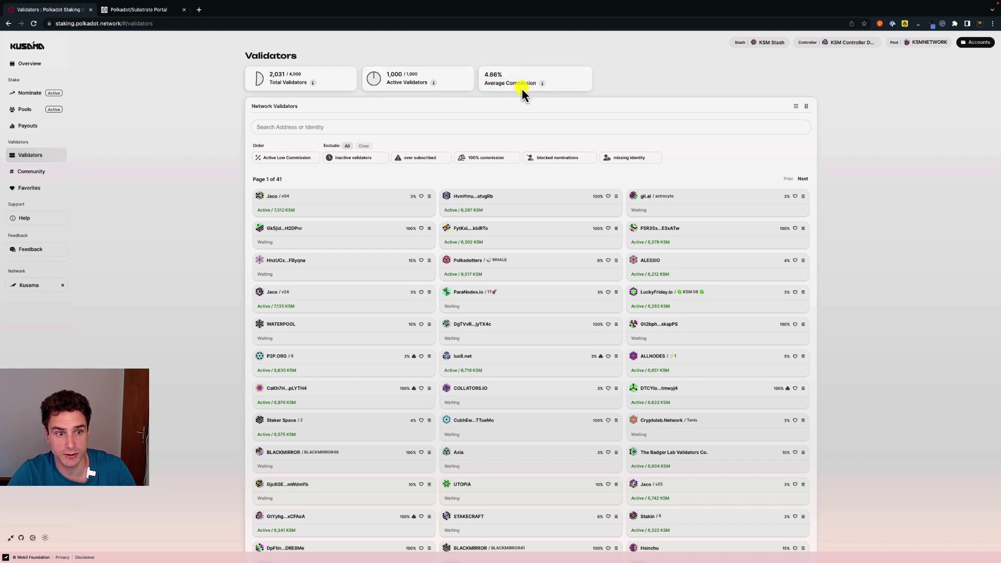
pyautogui.click(292, 163)
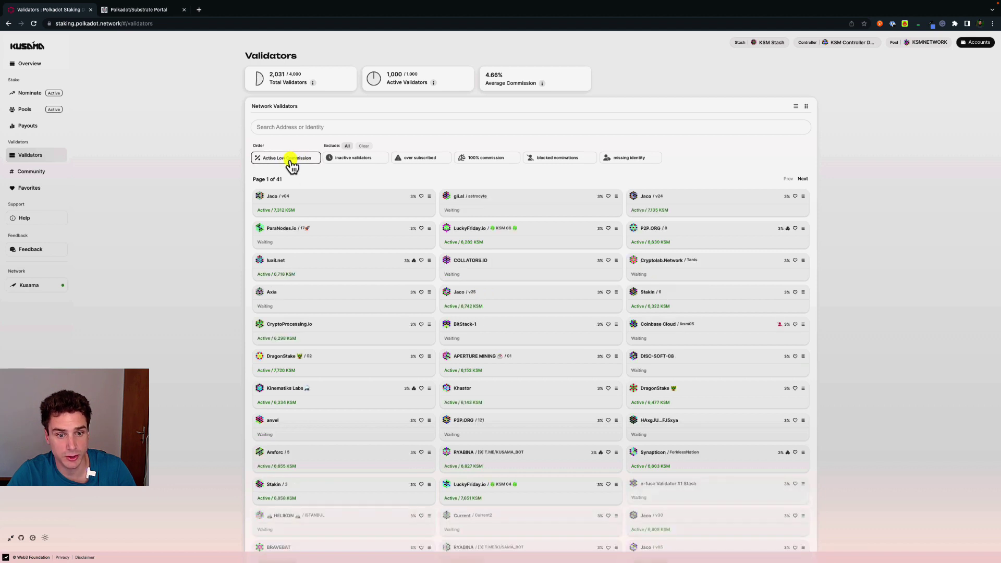
pyautogui.click(291, 164)
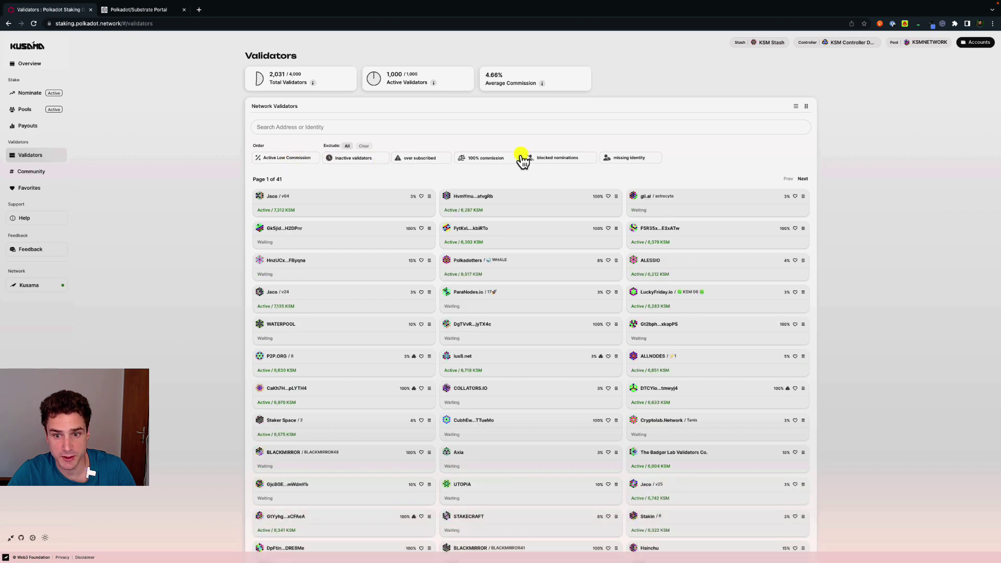
# - Exclude validators with missing identity, blocked nominations, 100% commission, over subscription and inactive status, and clear all the exclusions
pyautogui.click(629, 167)
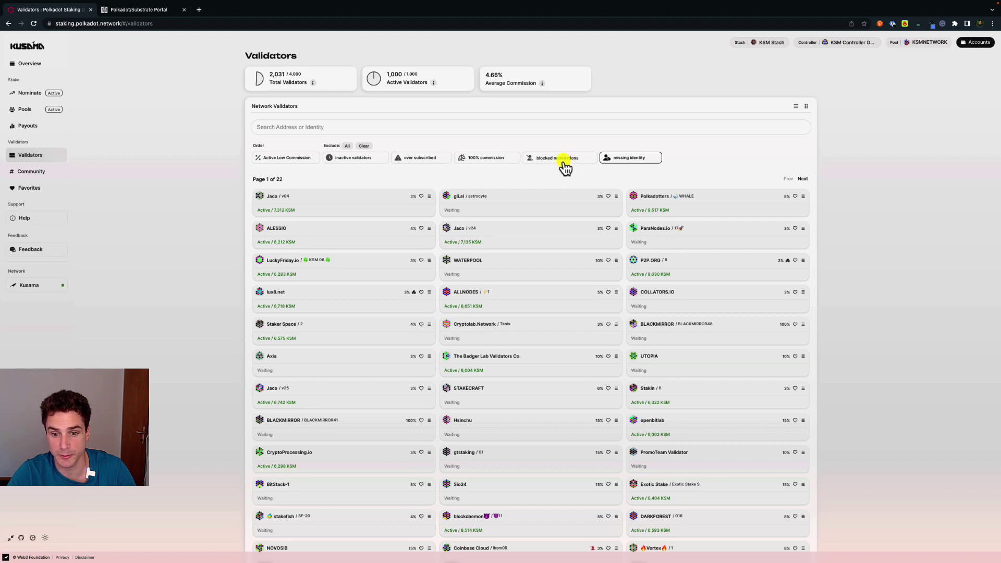
pyautogui.scroll(-2, 557, 292)
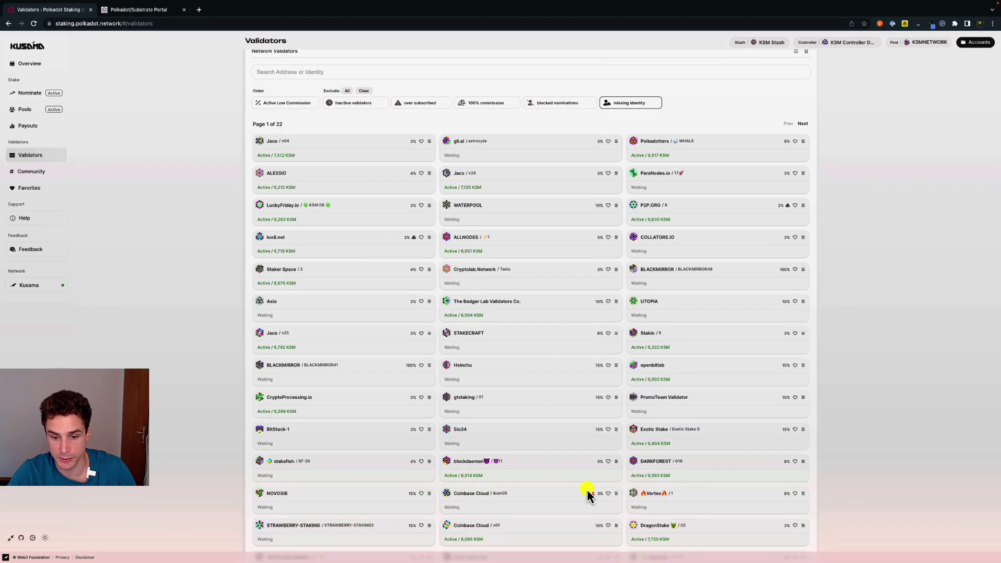
pyautogui.scroll(2, 553, 218)
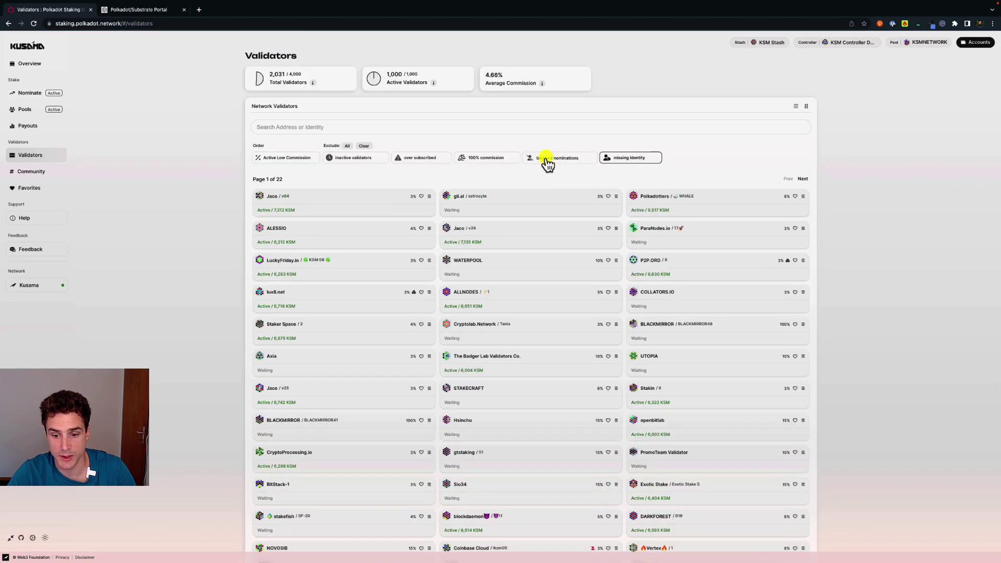
pyautogui.click(563, 161)
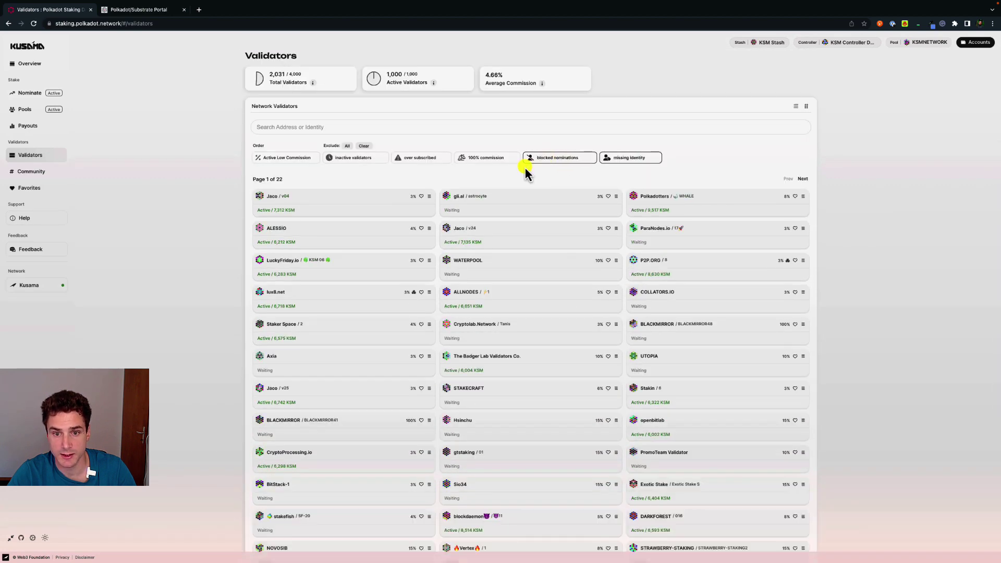
pyautogui.click(489, 160)
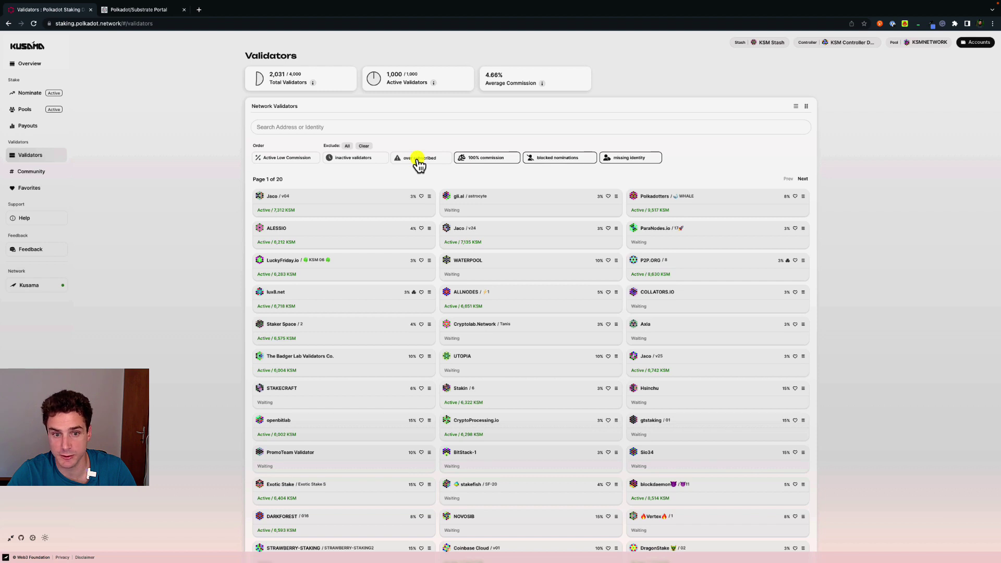
pyautogui.click(419, 161)
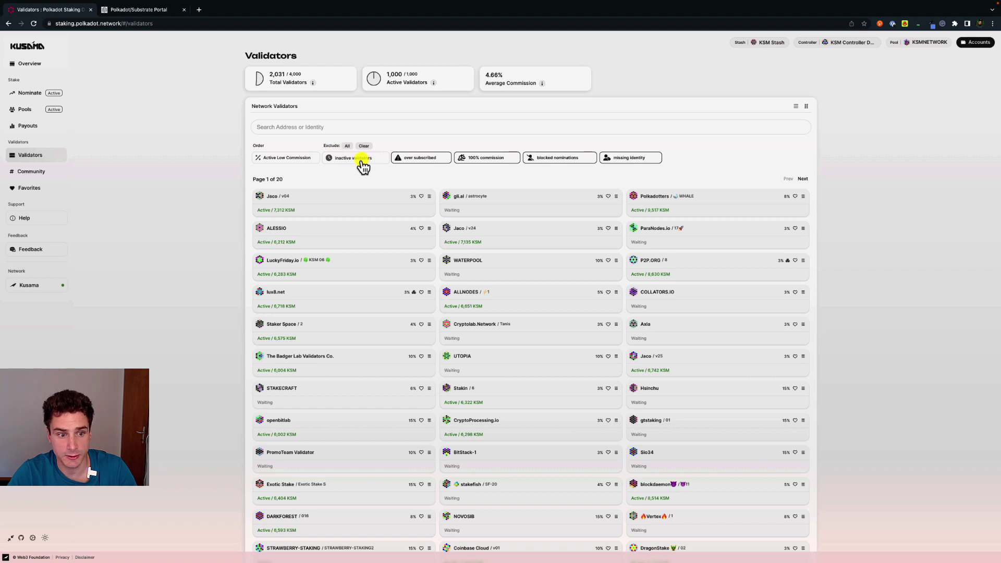
pyautogui.scroll(-1, 357, 252)
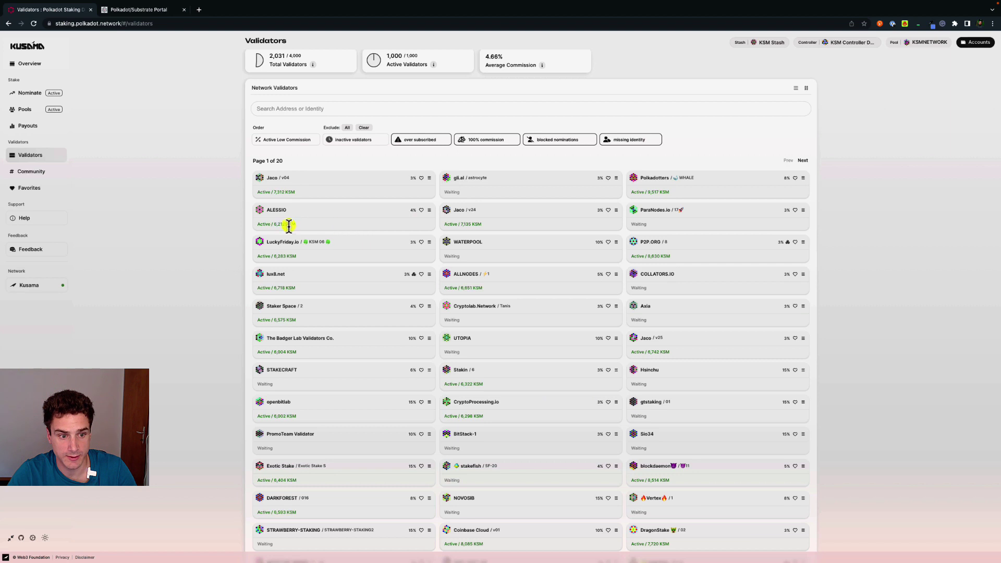
pyautogui.scroll(-3, 293, 290)
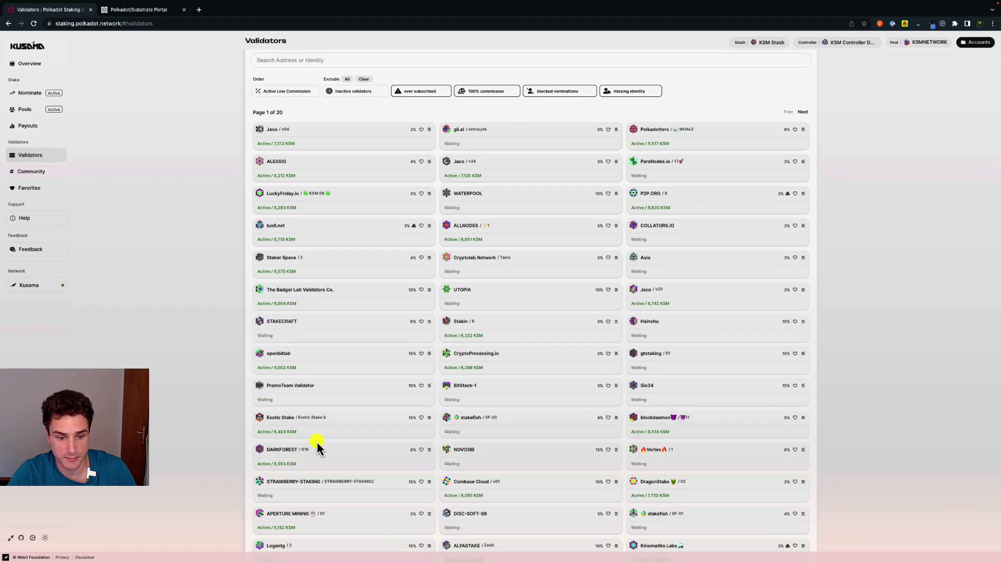
pyautogui.scroll(3, 347, 406)
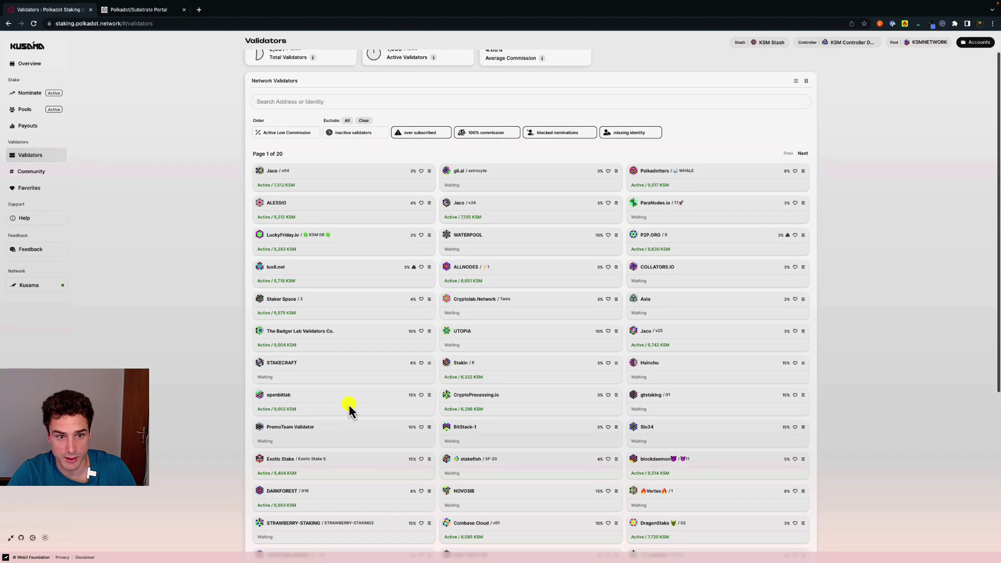
pyautogui.click(353, 137)
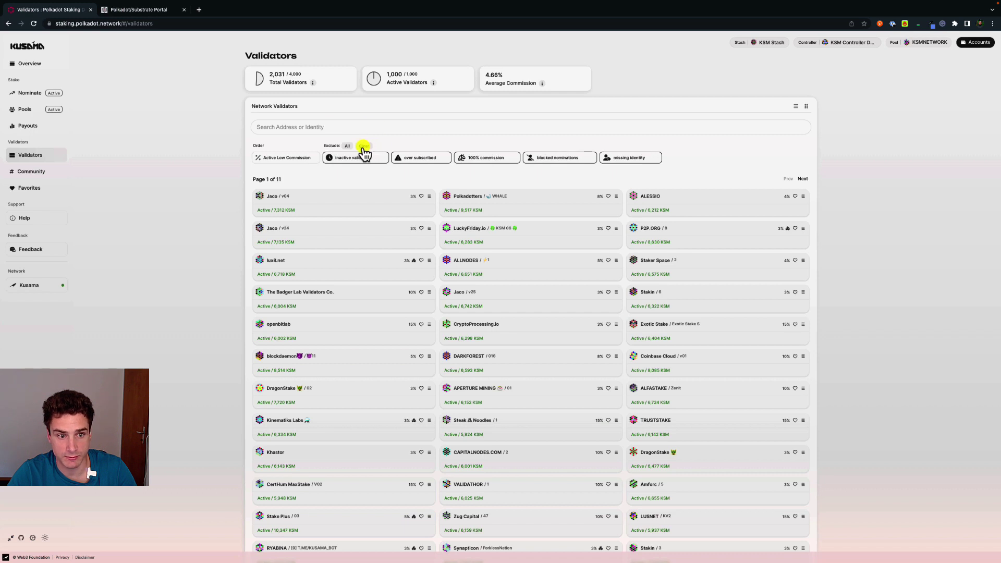
pyautogui.click(364, 147)
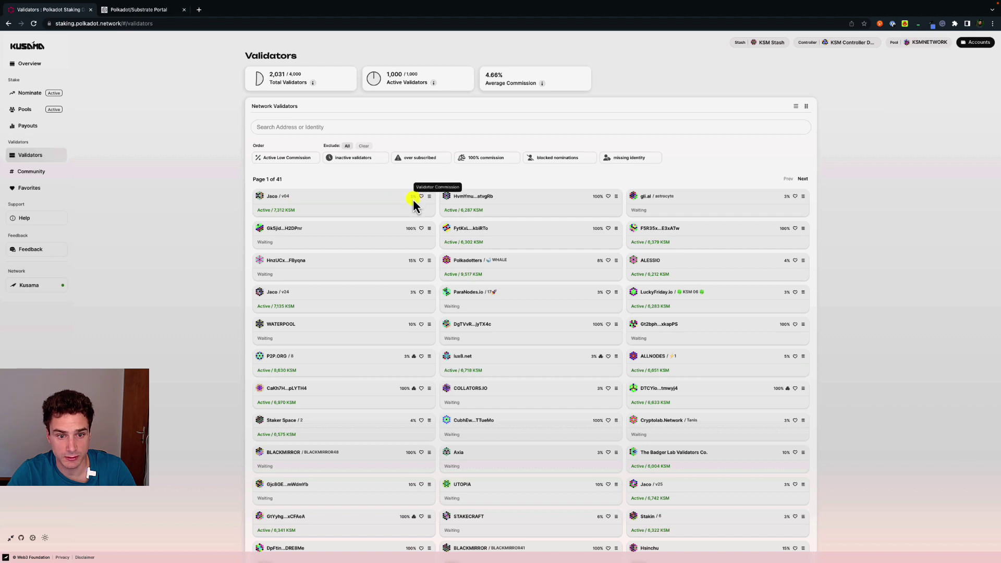
# - Inspect the validator metrics and recent era points of the first validator in the network list
pyautogui.click(429, 197)
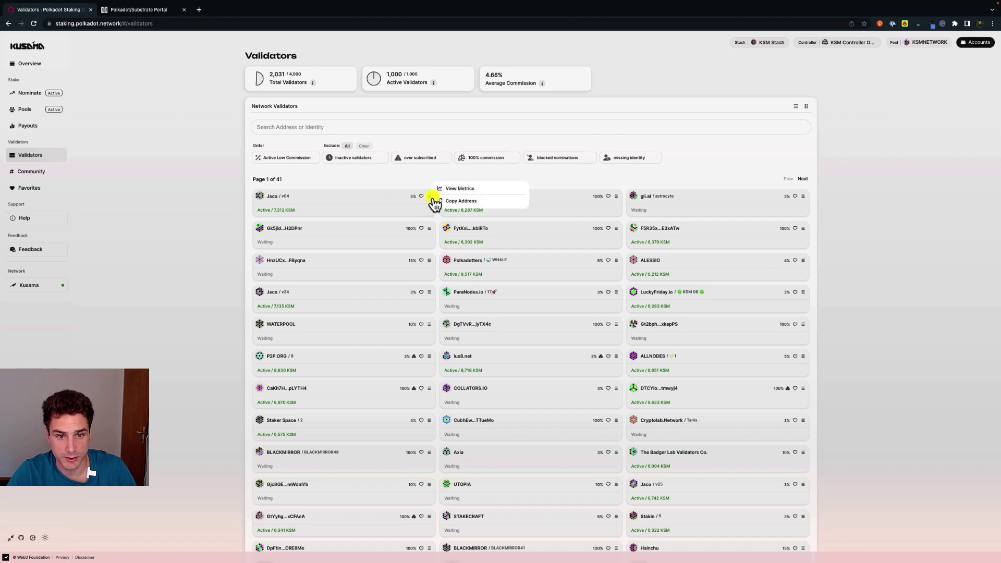
pyautogui.click(461, 189)
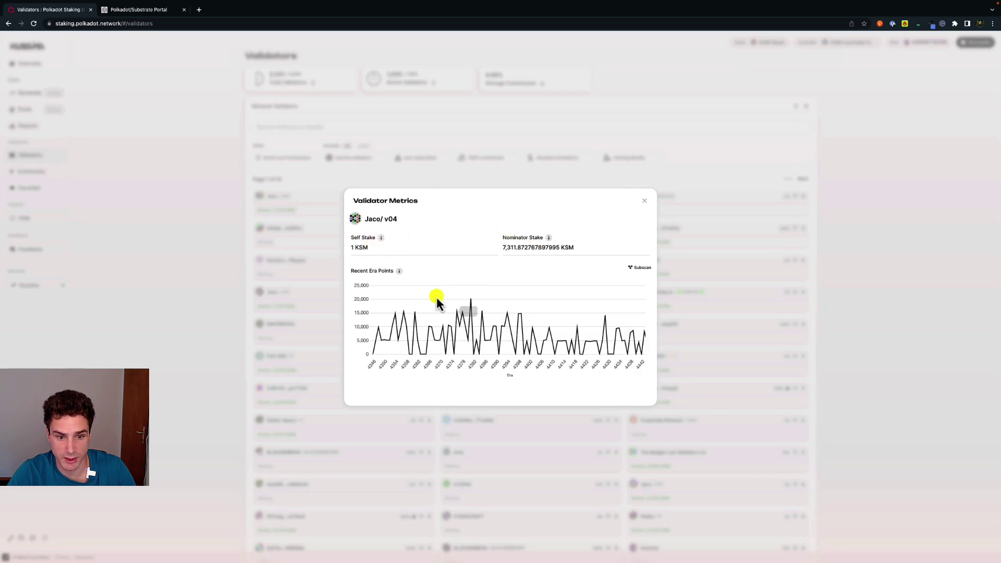
pyautogui.moveTo(433, 325)
pyautogui.click(644, 201)
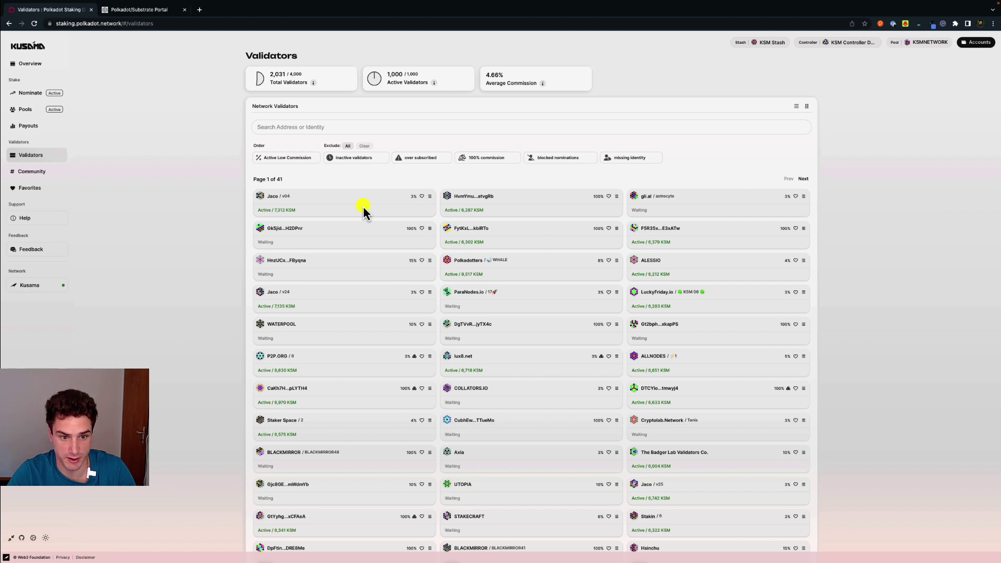
# - Add the first listed network validator to the favorites and show the Favorite Validators list
pyautogui.click(422, 196)
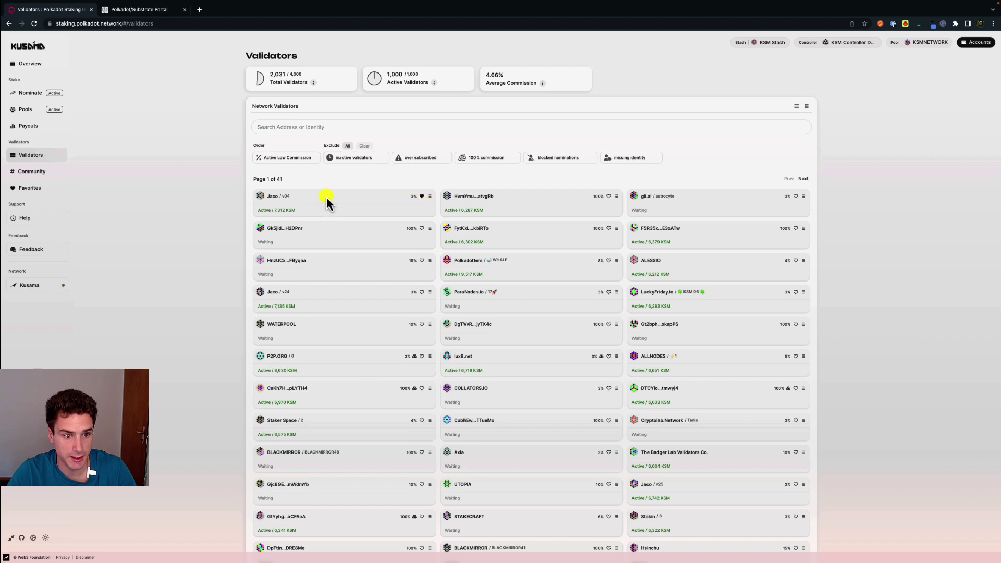
pyautogui.click(32, 190)
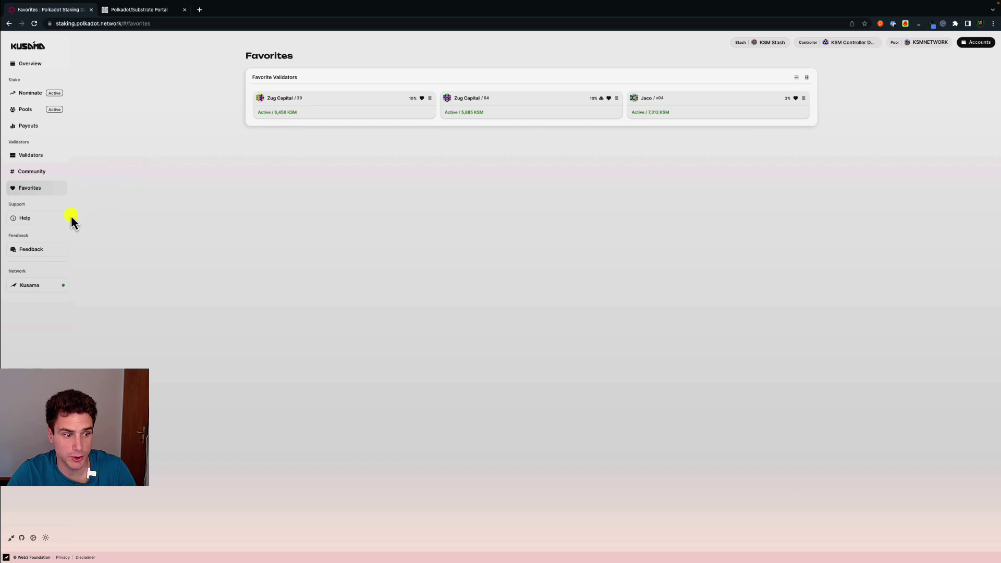
# - Browse the definitions and articles in the Help Resources, and view the Feedback information about the Canny.io page
pyautogui.click(37, 219)
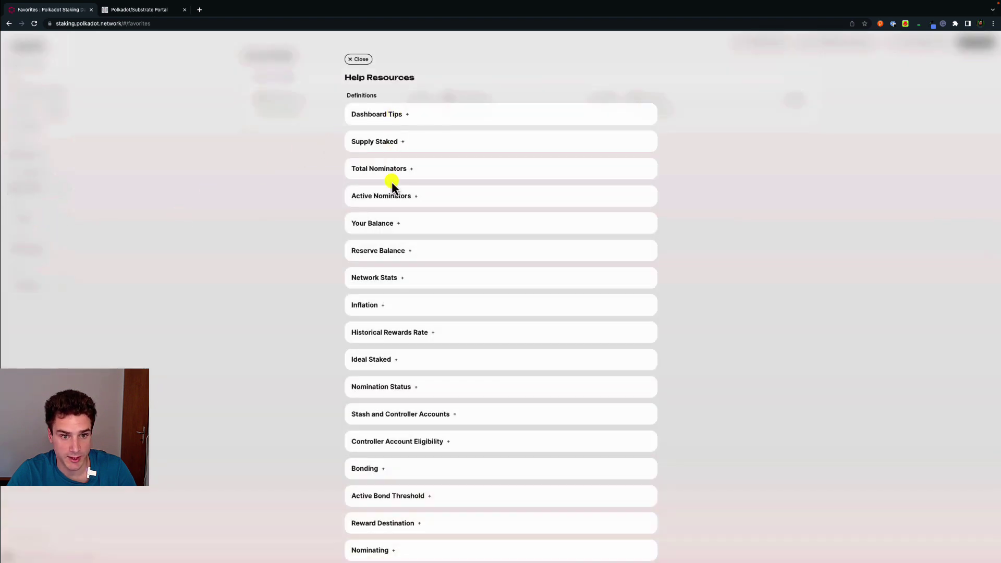
pyautogui.scroll(-5, 383, 308)
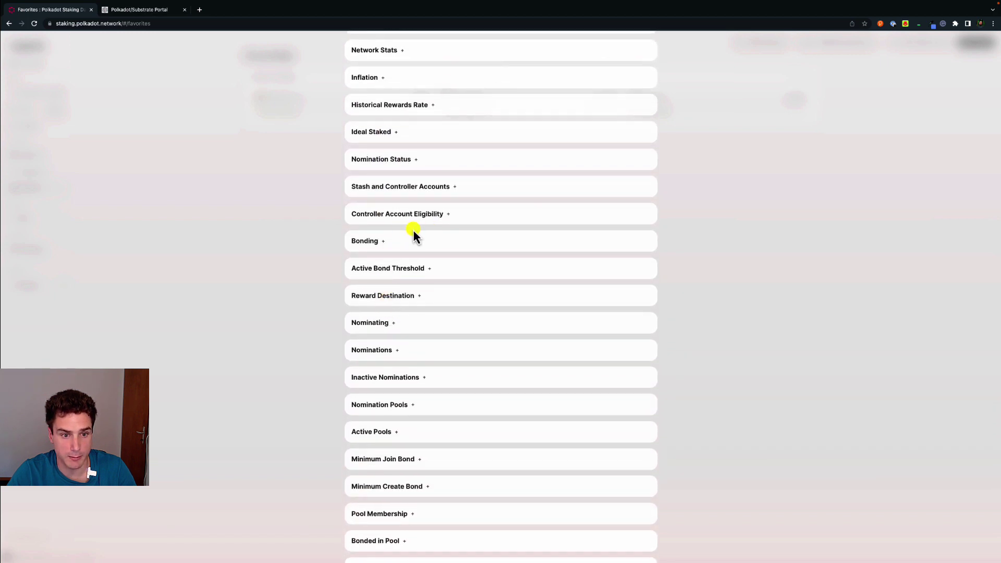
pyautogui.scroll(3, 413, 229)
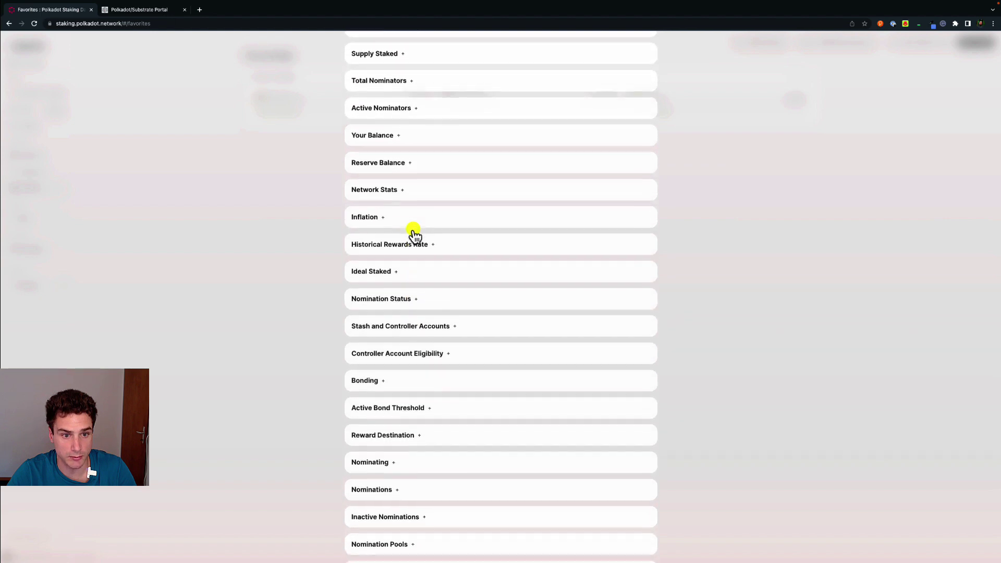
pyautogui.scroll(-15, 413, 229)
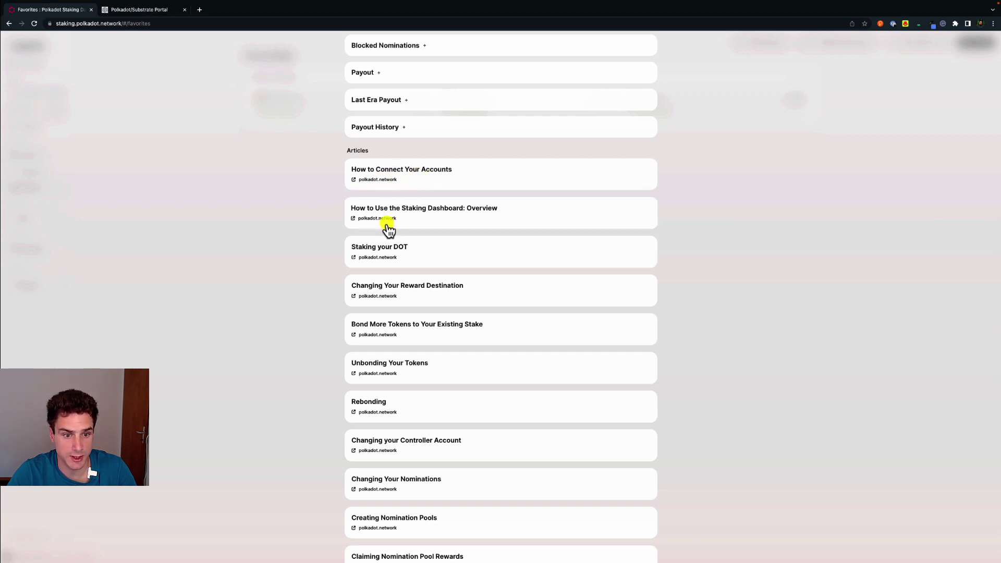
pyautogui.click(177, 261)
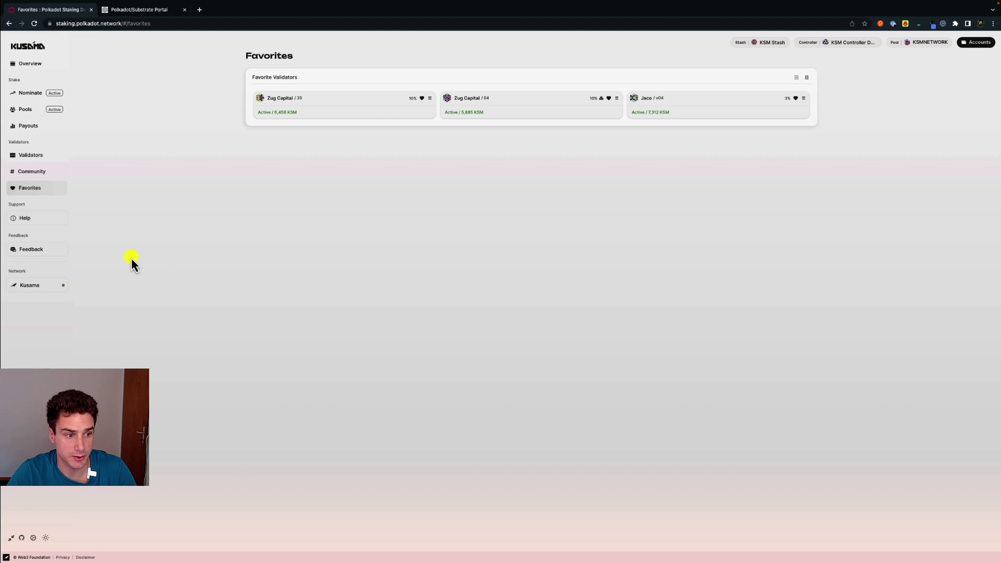
pyautogui.click(32, 250)
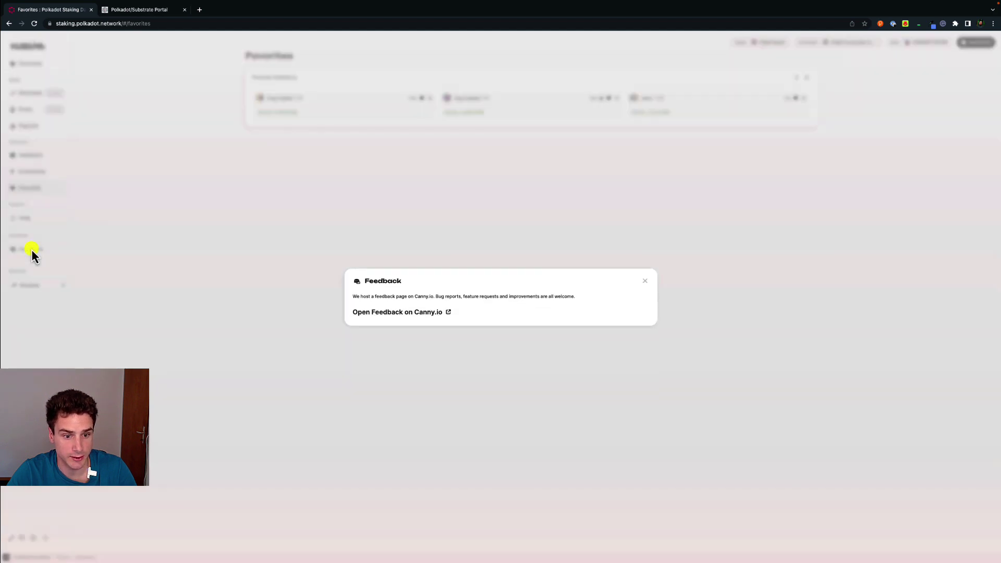
pyautogui.click(205, 286)
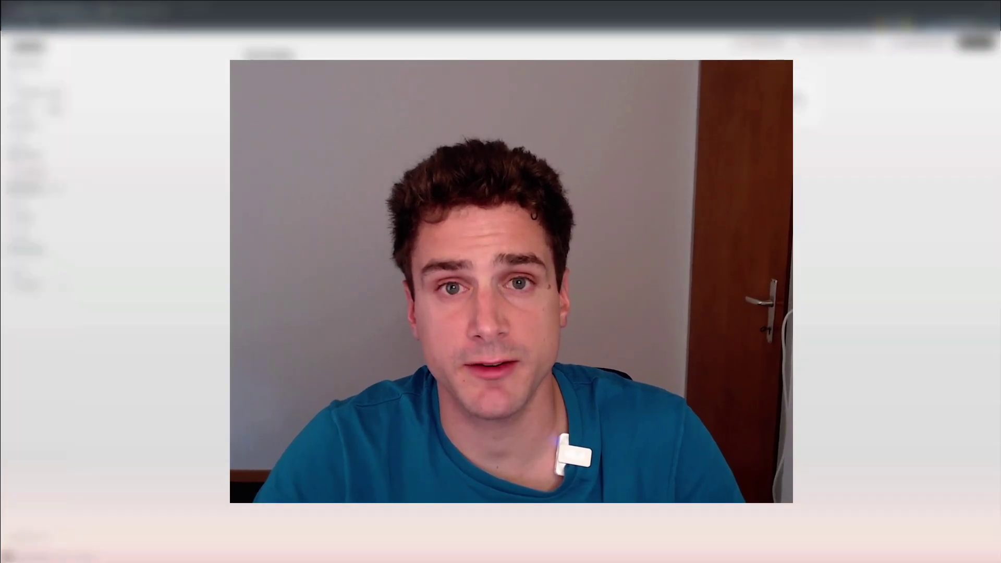